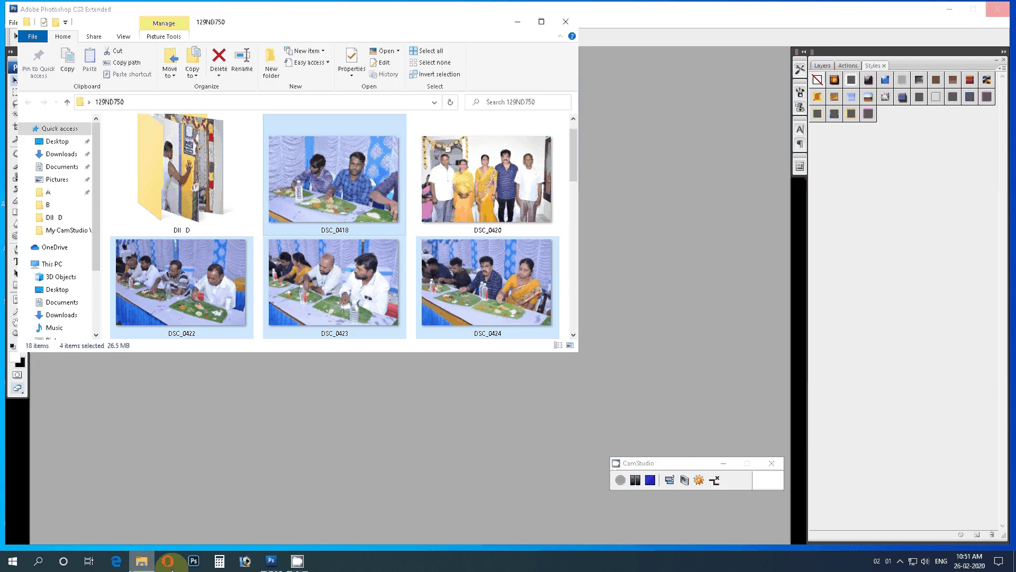
# Step: Move four photos into the Dll D folder, delete DSC_0420, and drag photos into Photoshop
pyautogui.moveTo(180, 280); pyautogui.dragTo(181, 190)
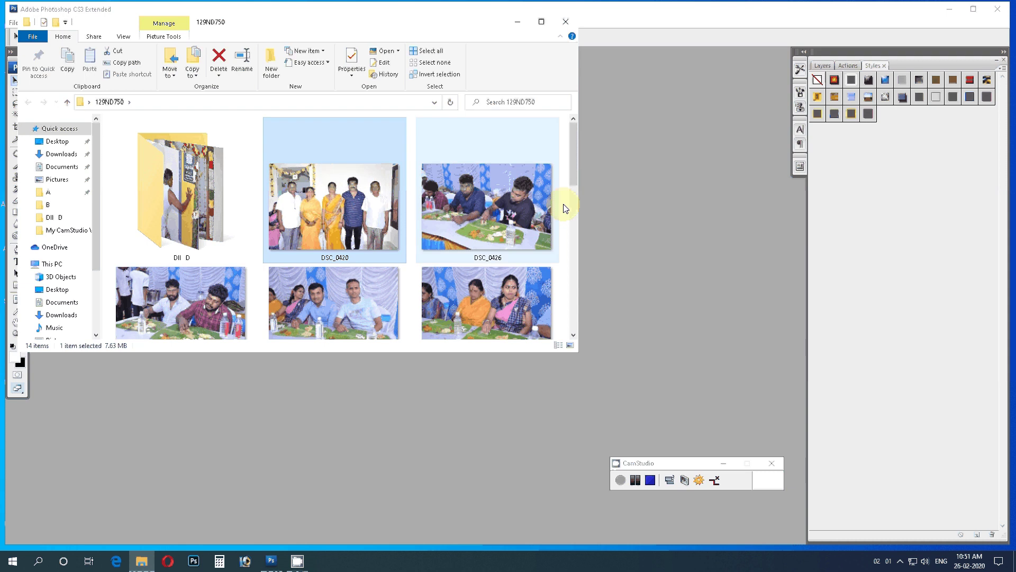
pyautogui.press('Delete')
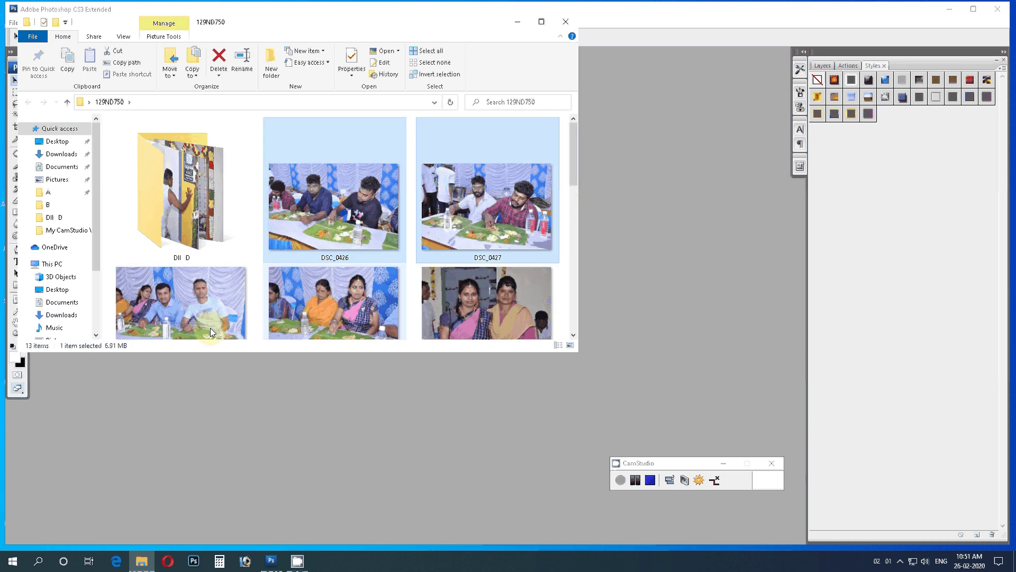
pyautogui.moveTo(211, 333)
pyautogui.mouseDown()
pyautogui.moveTo(382, 323)
pyautogui.moveTo(337, 185)
pyautogui.moveTo(739, 364)
pyautogui.mouseUp()
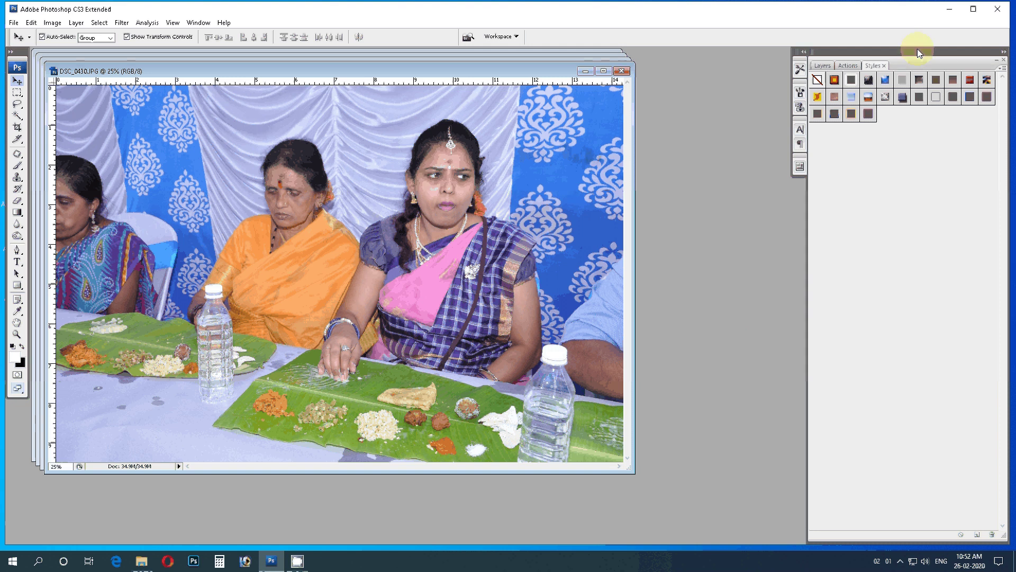
# Step: Run the '12x30 - 6 Images - 08' action from the Actions panel on the open photos
pyautogui.click(848, 65)
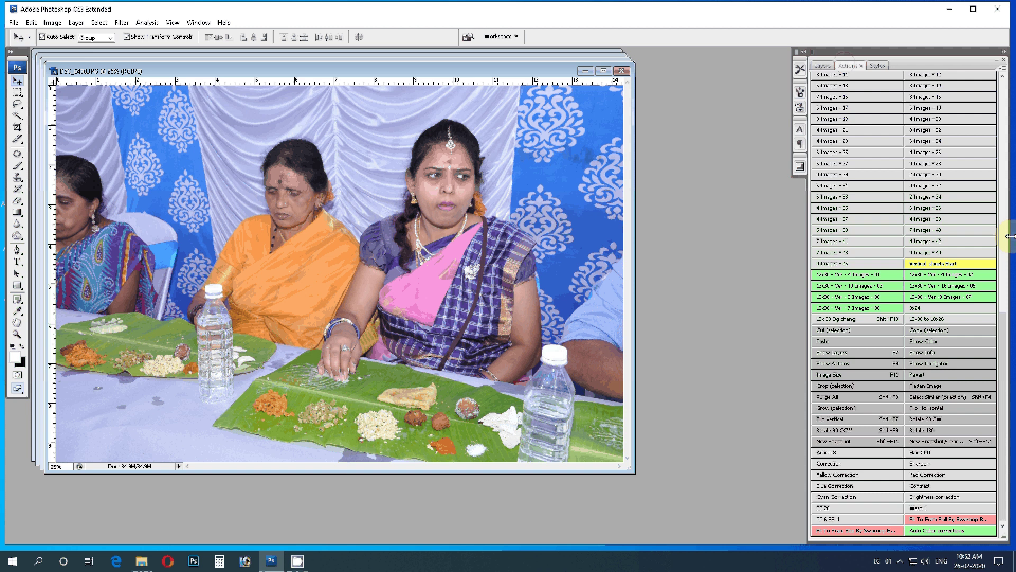
pyautogui.scroll(10, 995, 159)
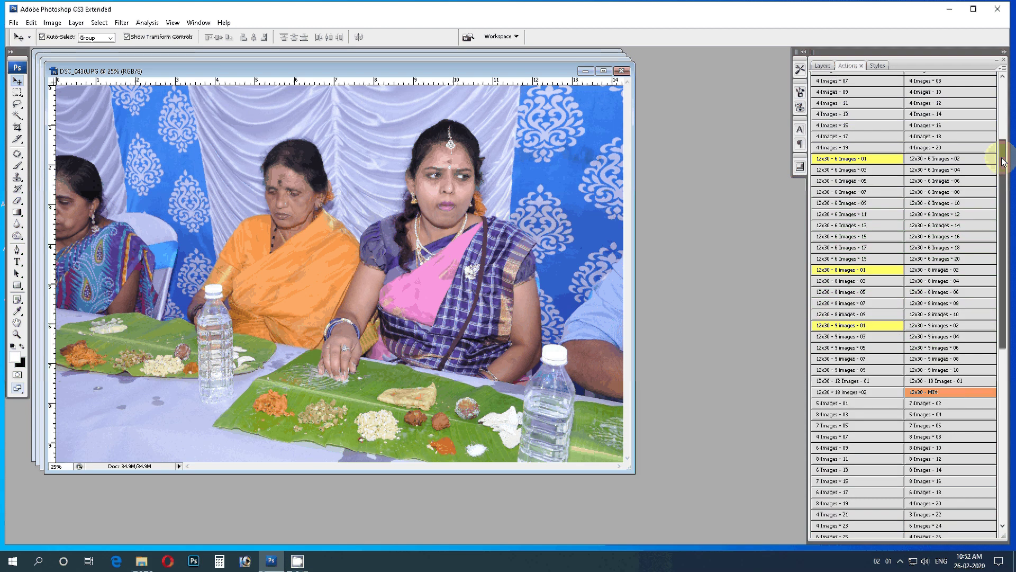
pyautogui.click(950, 196)
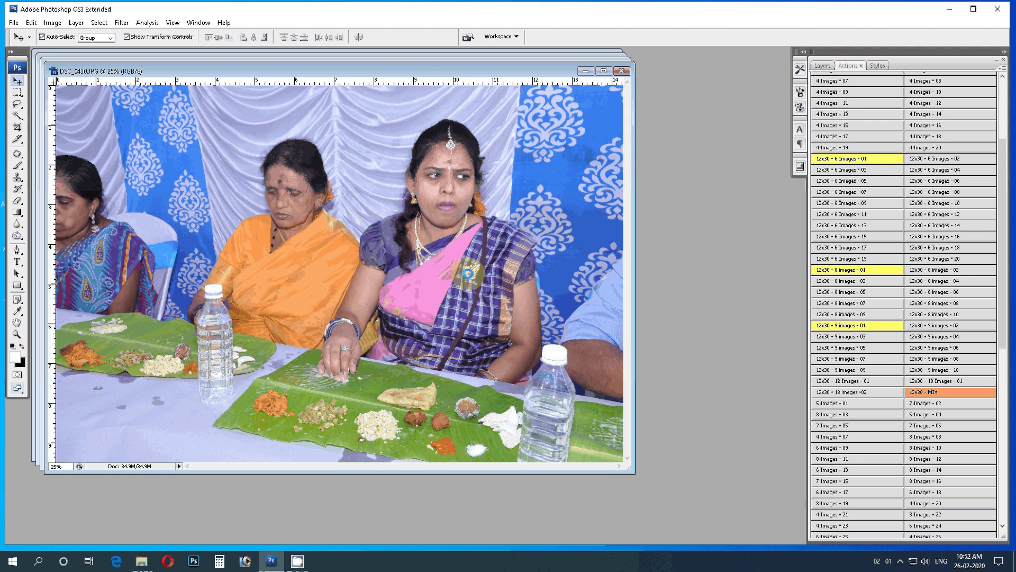
pyautogui.click(298, 564)
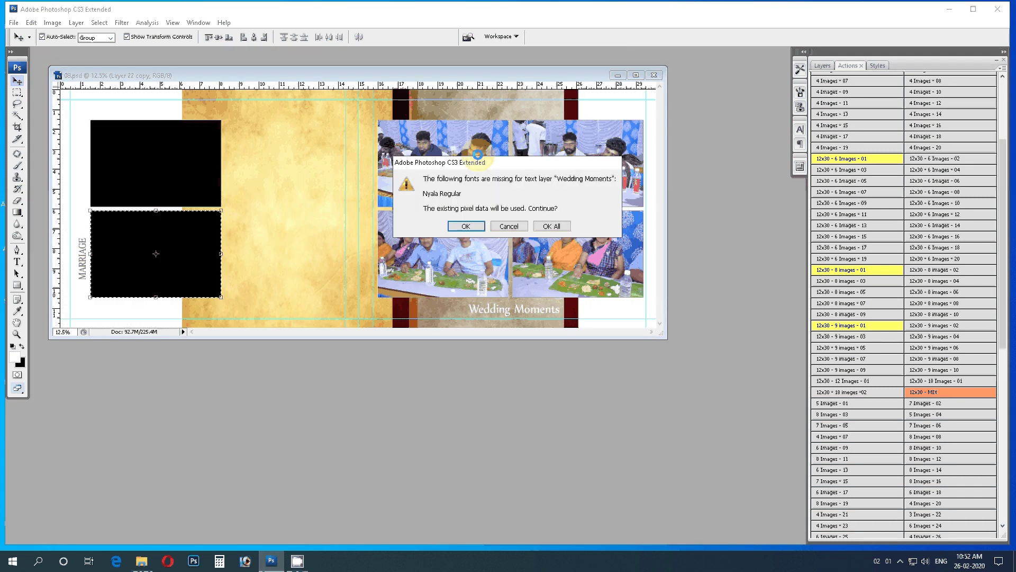
# Step: Accept the missing-font warning, stop the action at the Paste Into warning, and scroll Actions up
pyautogui.press('Return')
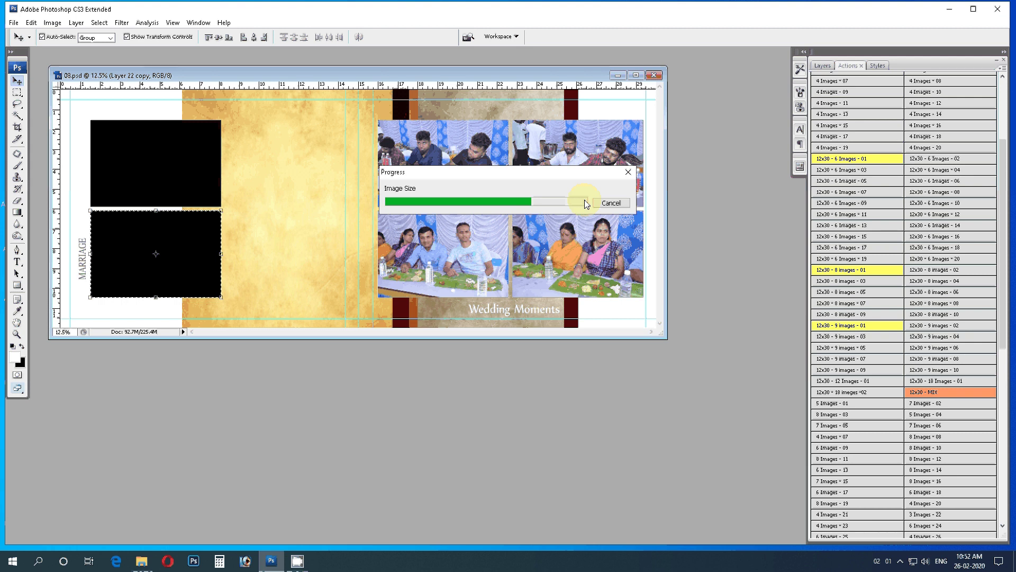
pyautogui.click(516, 207)
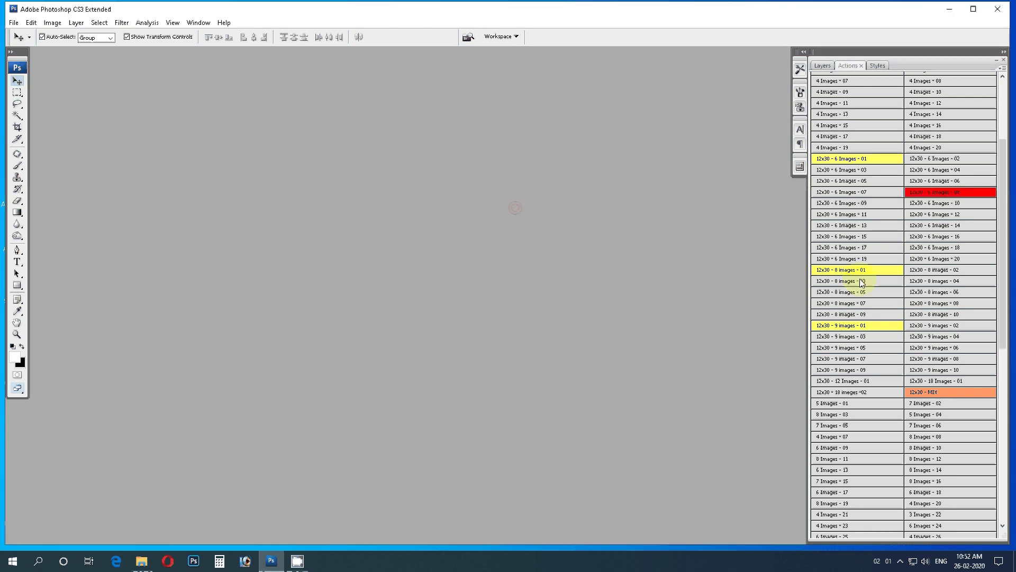
pyautogui.scroll(3, 993, 201)
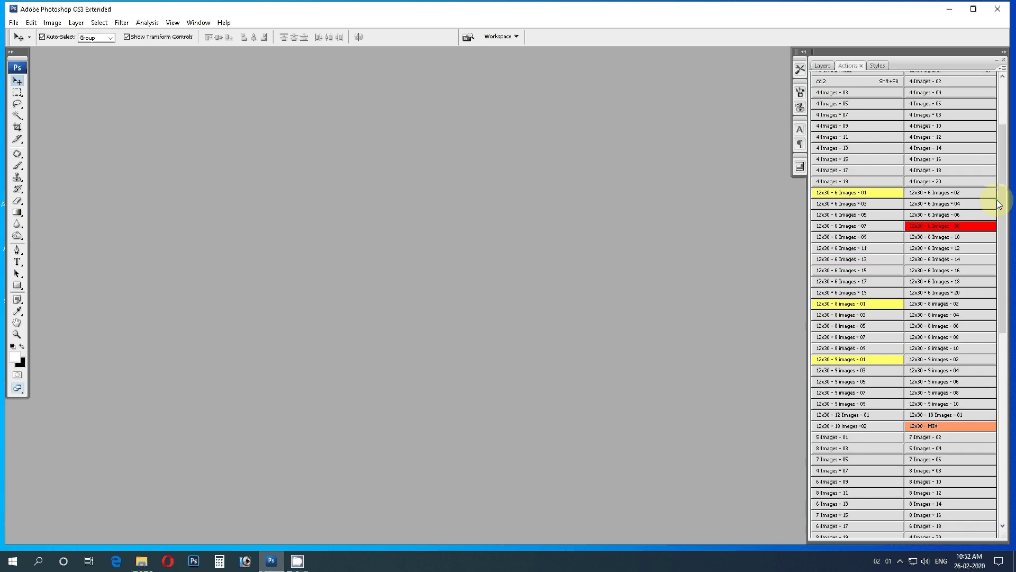
pyautogui.scroll(5, 992, 204)
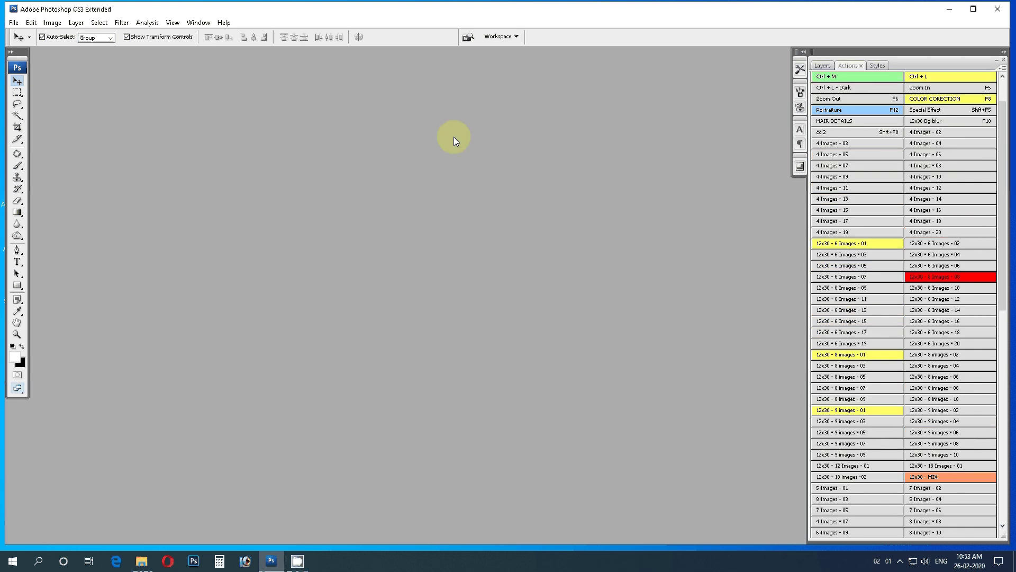
# Step: Drag DSC_0426, DSC_0427, DSC_0429 and DSC_0430 from File Explorer into Photoshop
pyautogui.click(141, 561)
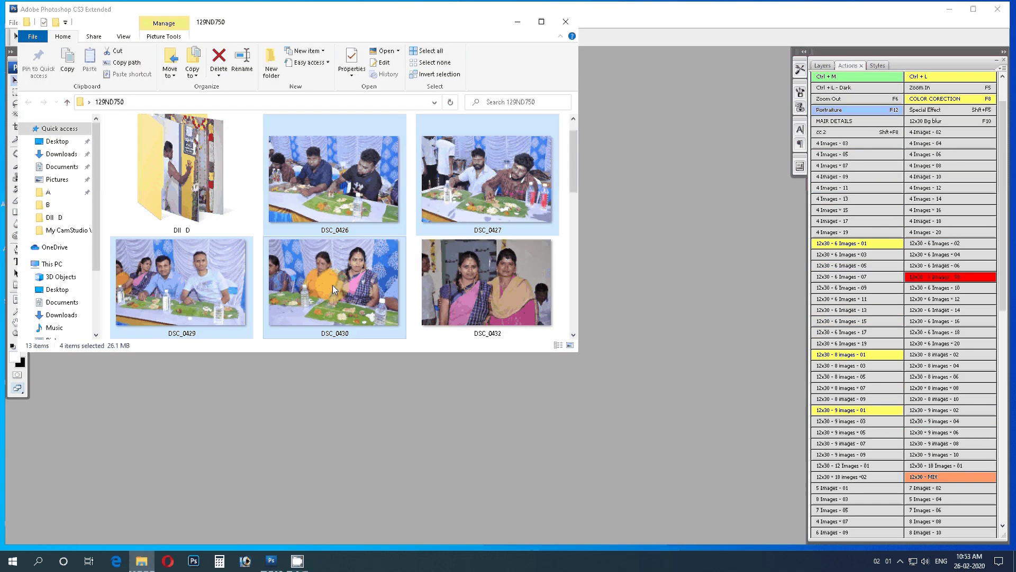
pyautogui.moveTo(333, 284); pyautogui.dragTo(599, 386)
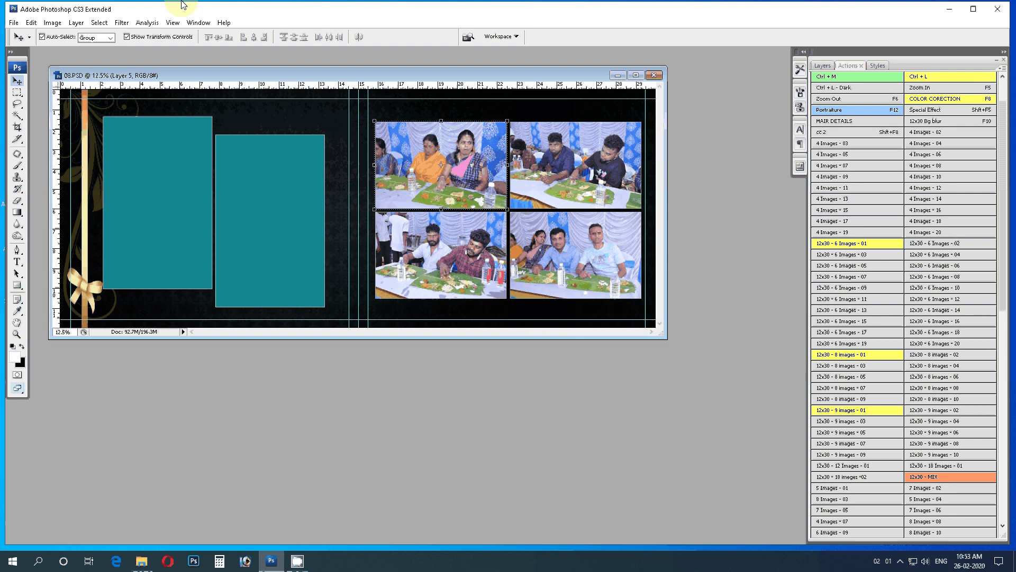
# Step: Delete the Album Design 003 layer with the two teal frames, then return to File Explorer
pyautogui.click(268, 199)
pyautogui.click(247, 220)
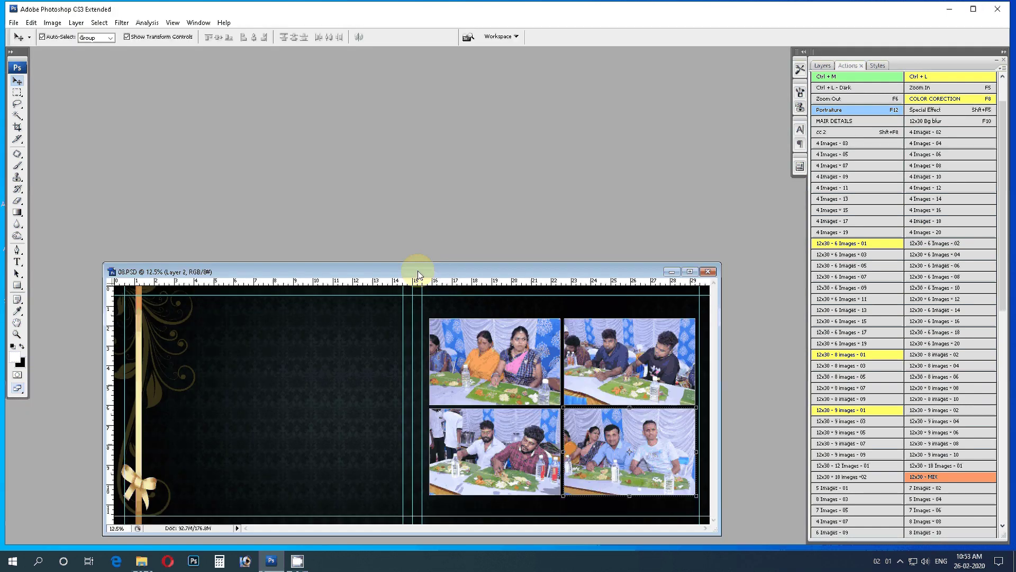
pyautogui.moveTo(420, 269); pyautogui.dragTo(422, 198)
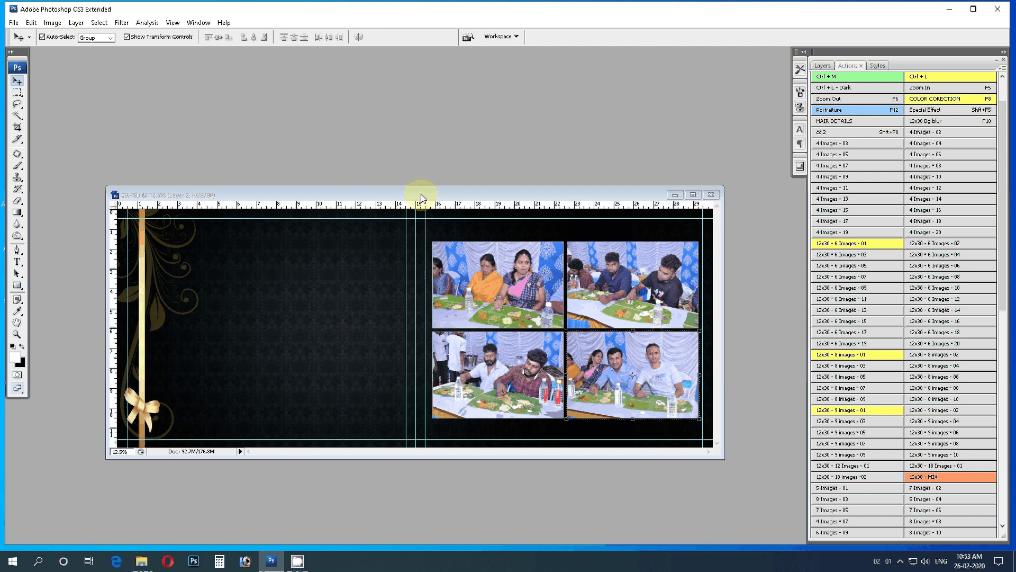
pyautogui.click(141, 562)
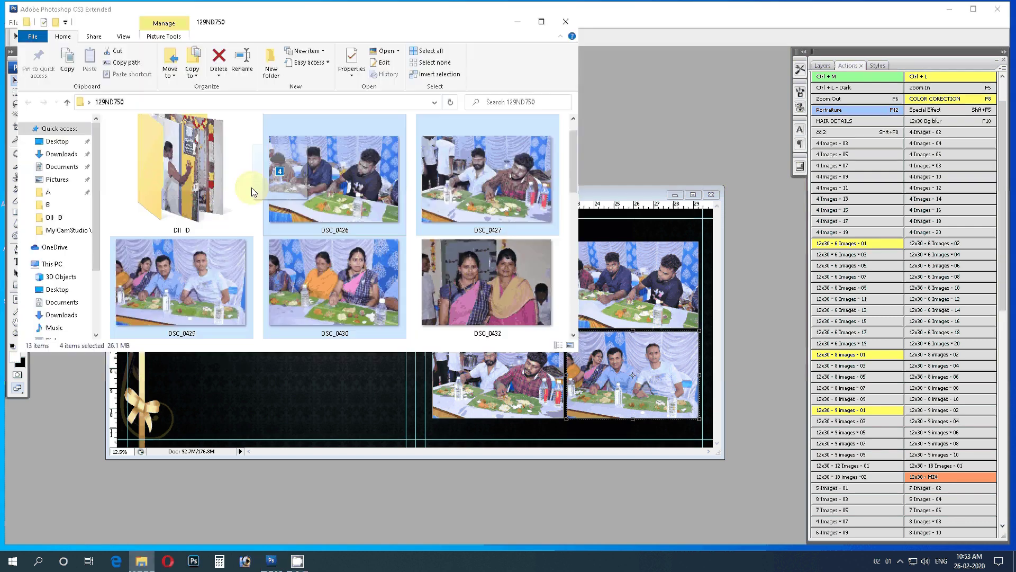
# Step: Scroll the photo list and open DSC_0432 in Photoshop
pyautogui.moveTo(281, 190); pyautogui.dragTo(212, 187)
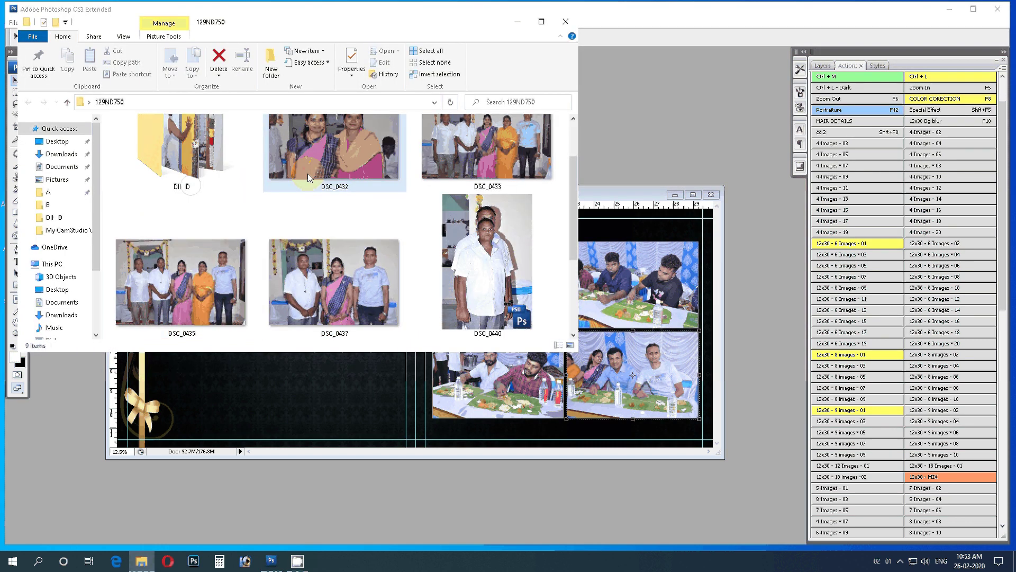
pyautogui.doubleClick(345, 159)
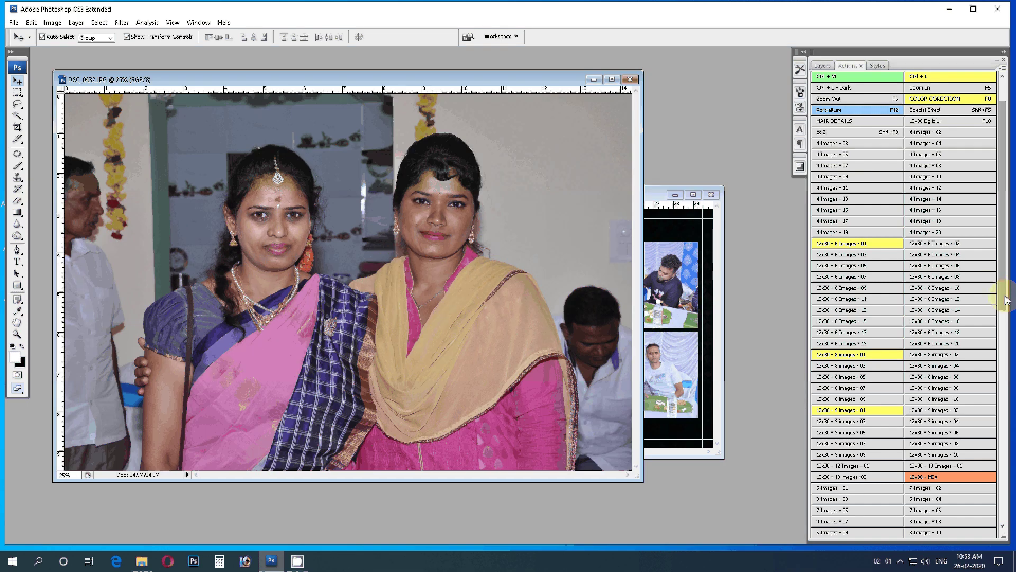
# Step: Run the Wash 1 action on DSC_0432 to create the masked Layer 0 copy
pyautogui.moveTo(1007, 300); pyautogui.dragTo(1009, 529)
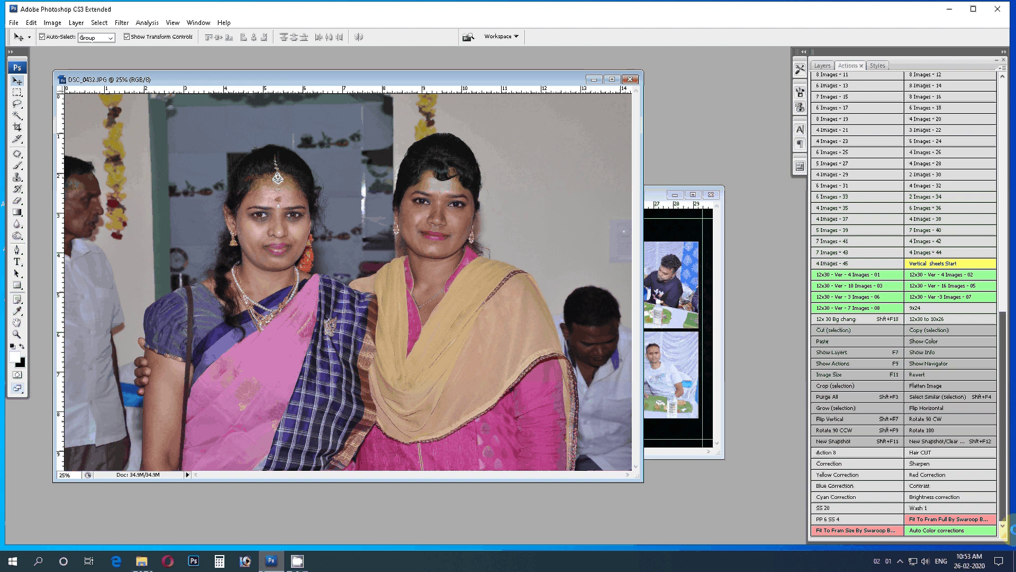
pyautogui.click(929, 508)
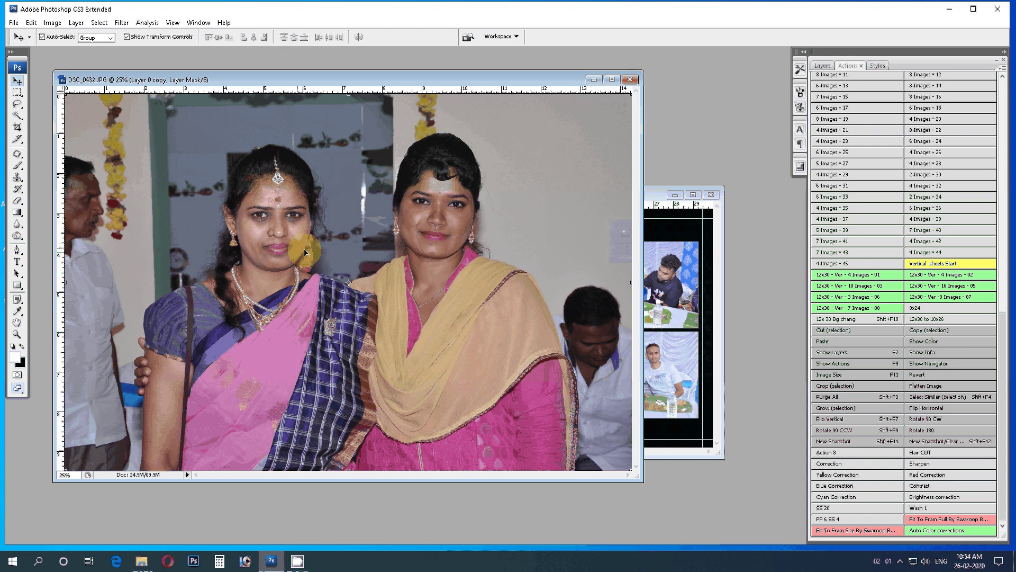
# Step: Zoom in on the left woman's face to 100%
pyautogui.press('z')
pyautogui.click(357, 249)
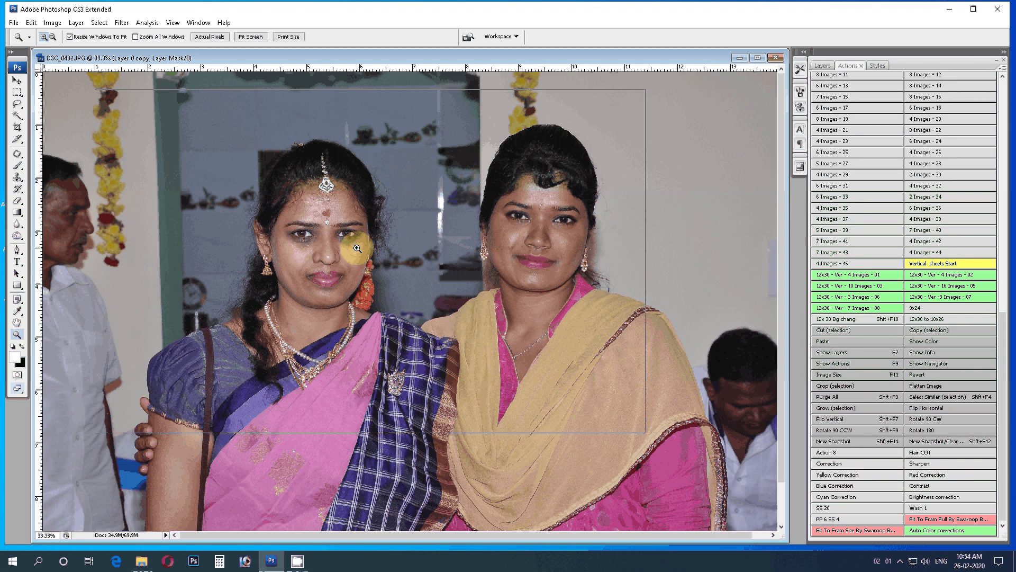
pyautogui.click(357, 249)
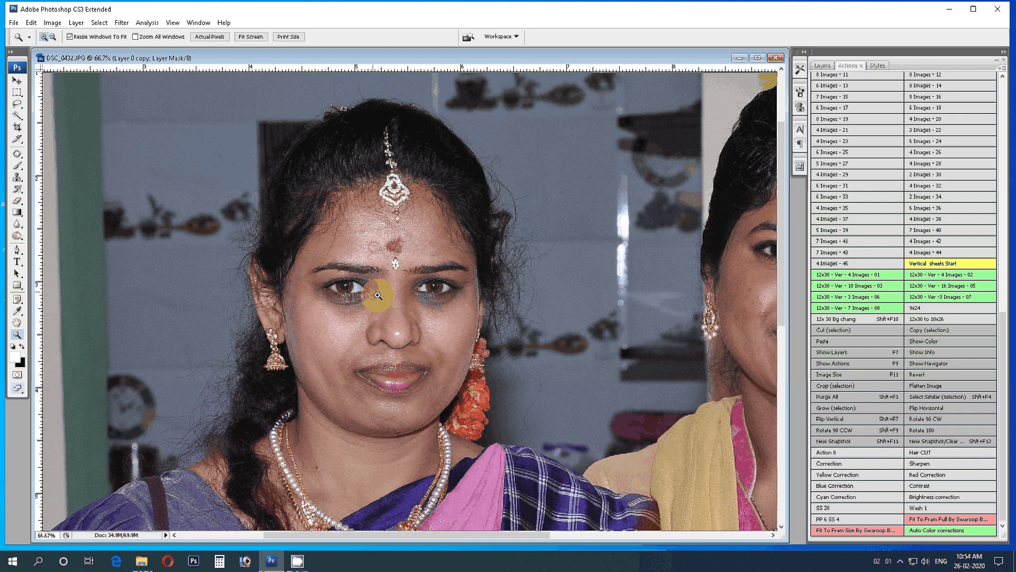
pyautogui.click(377, 295)
# Step: Switch to an 80-pixel brush and pan across the faces
pyautogui.press('b')
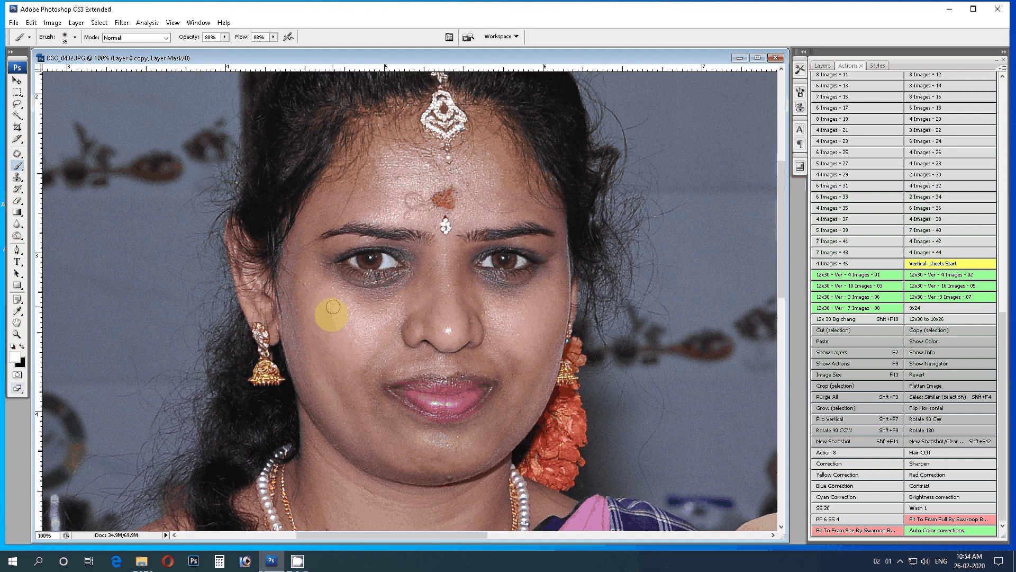
pyautogui.press(']')
pyautogui.press(']')
pyautogui.press(']')
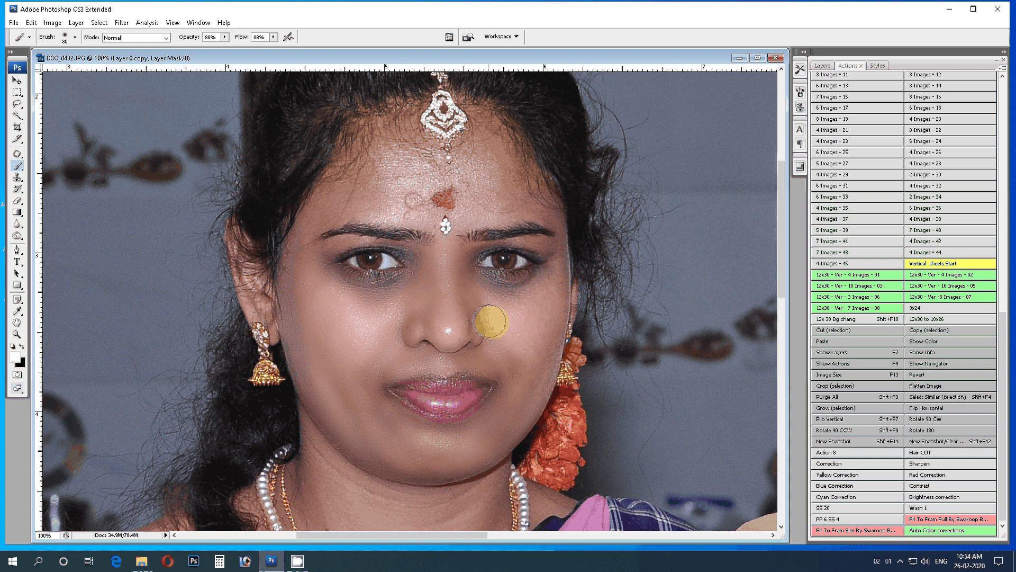
pyautogui.scroll(3, 491, 322)
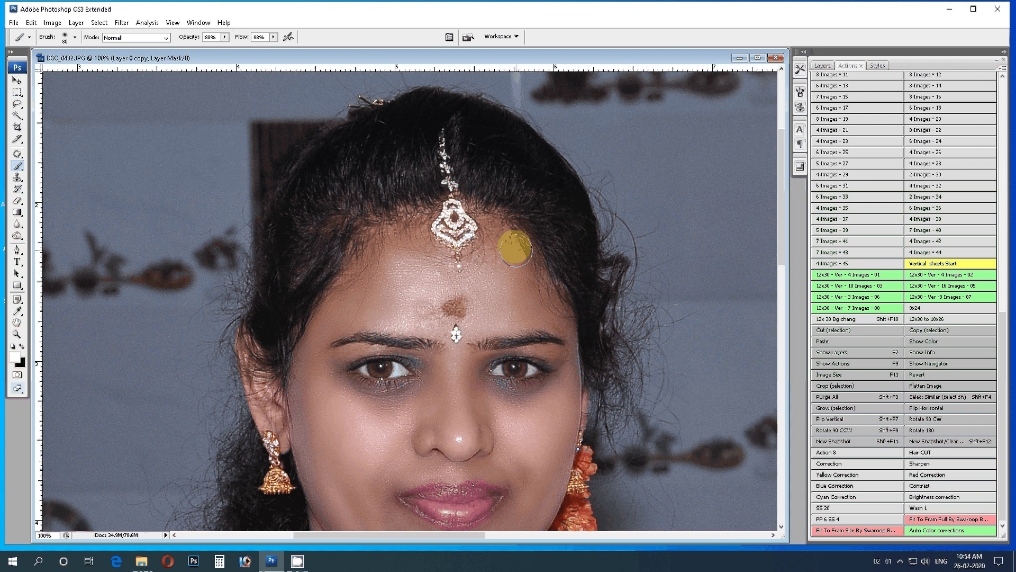
pyautogui.scroll(-6, 404, 424)
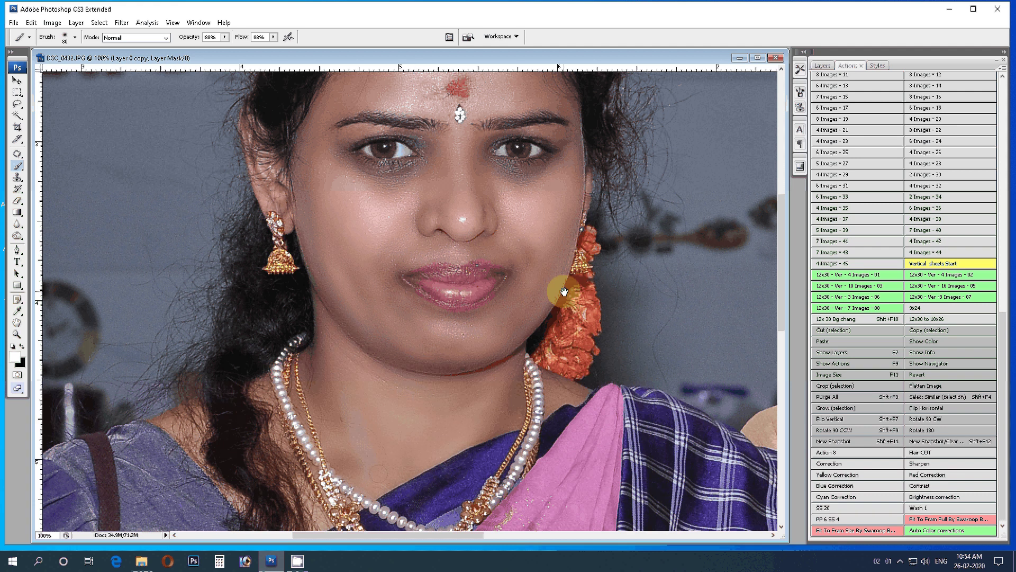
pyautogui.moveTo(565, 291); pyautogui.dragTo(456, 326)
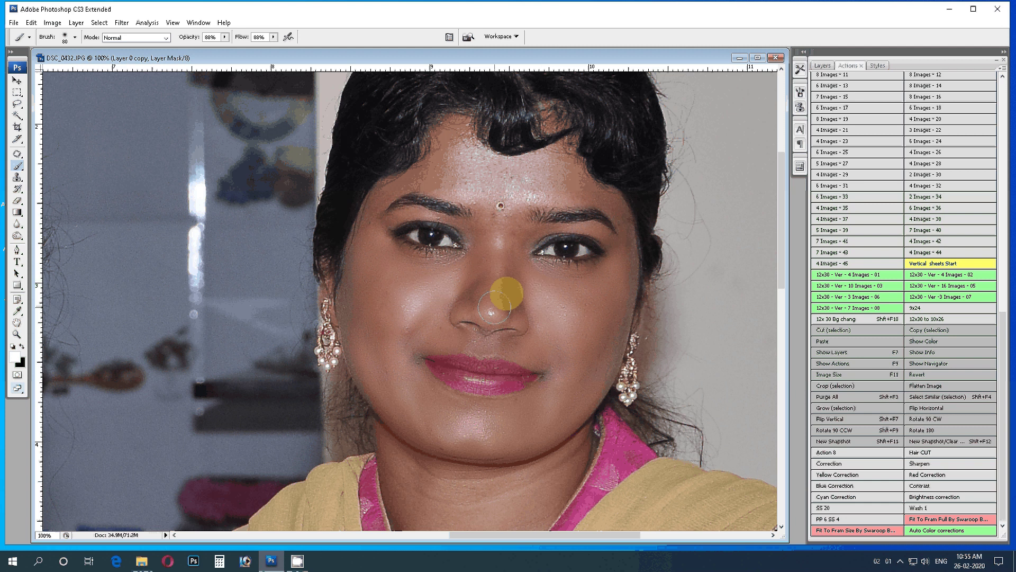
# Step: Paint the smoothed-skin mask over the right woman's forehead and hairline, then check the neck
pyautogui.moveTo(494, 307); pyautogui.dragTo(398, 181)
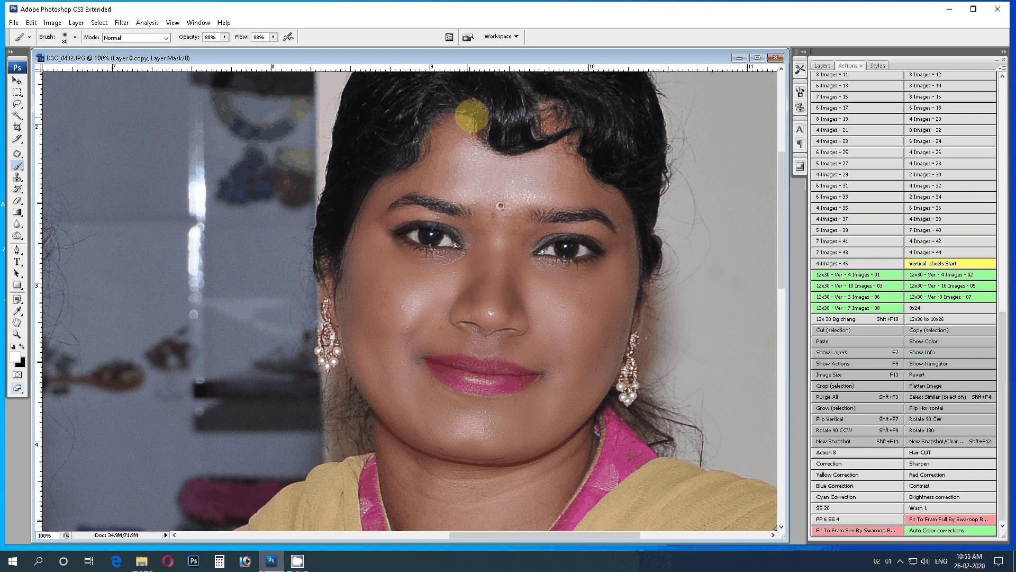
pyautogui.scroll(-5, 598, 197)
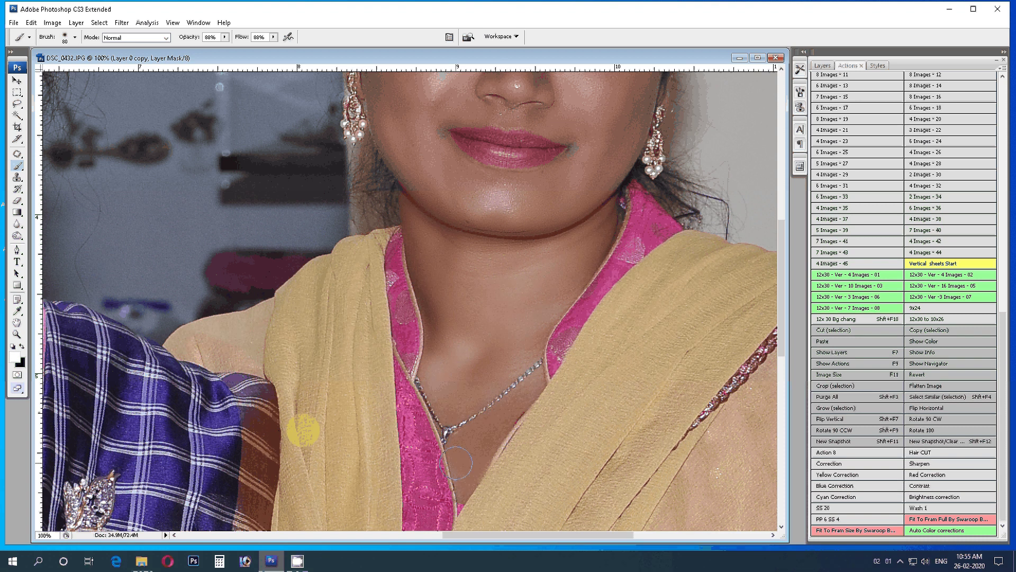
pyautogui.scroll(5, 302, 430)
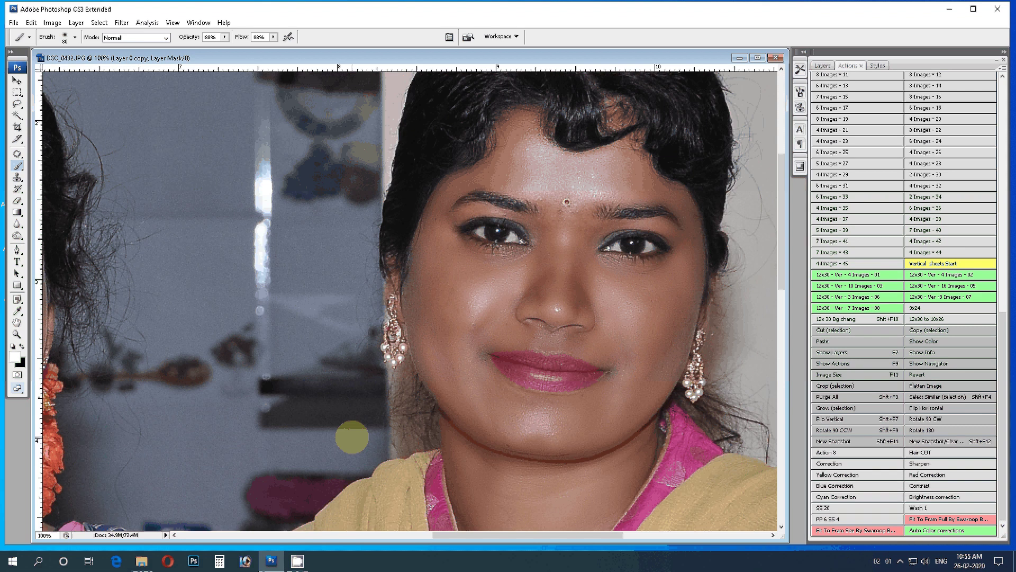
# Step: Target the layer's pixels instead of its mask and run the Correction action
pyautogui.hotkey('ctrl', '`')
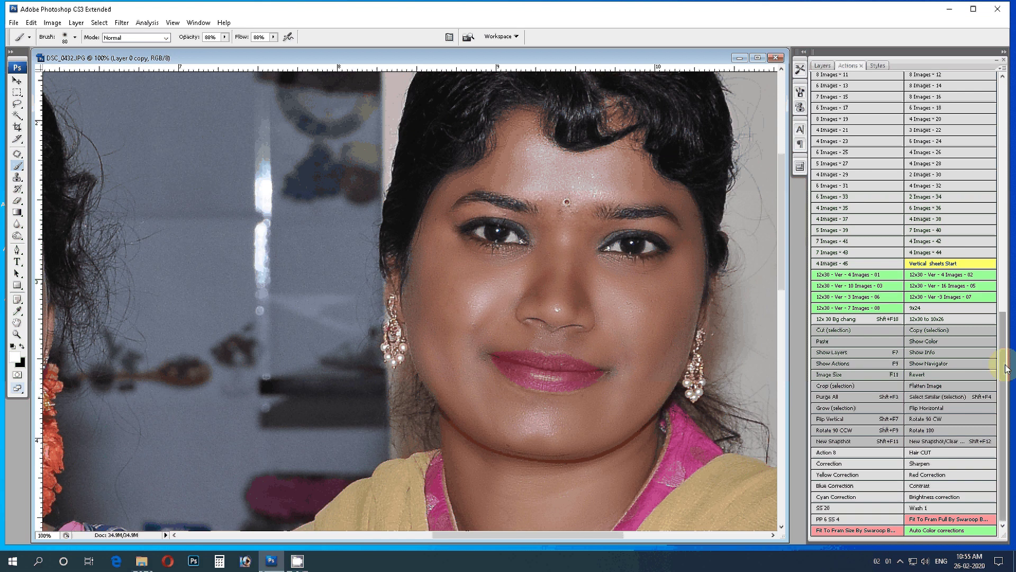
pyautogui.scroll(15, 1005, 369)
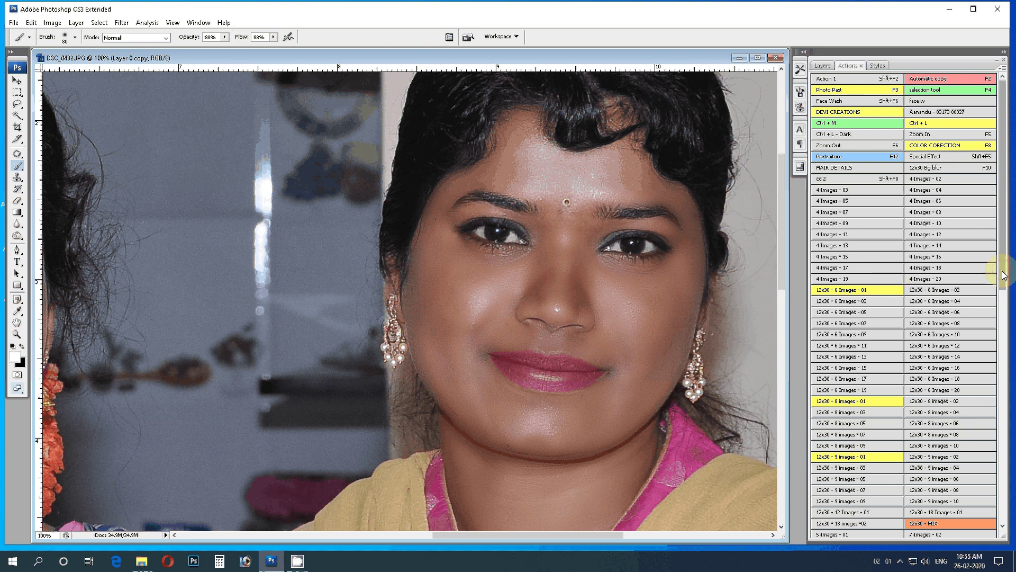
pyautogui.moveTo(1004, 275); pyautogui.dragTo(833, 470)
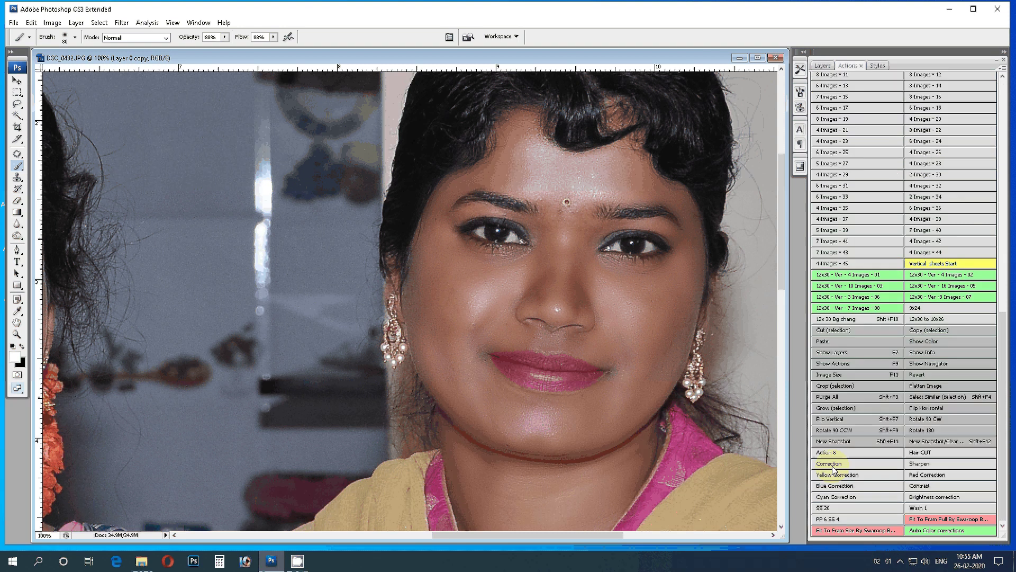
pyautogui.click(832, 466)
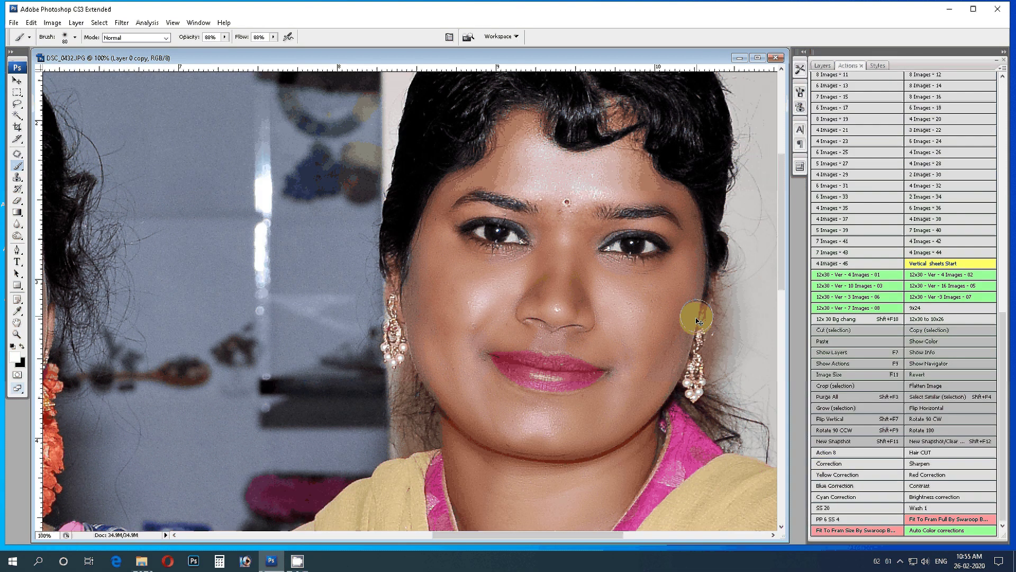
# Step: Apply Levels with midtone gamma 1.34 and white input 242
pyautogui.hotkey('ctrl', 'l')
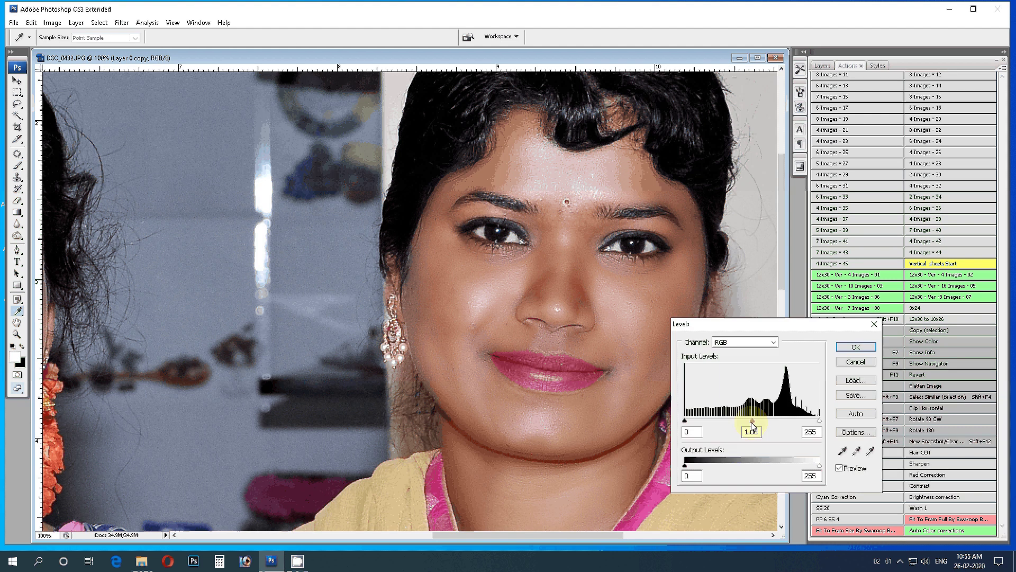
pyautogui.moveTo(752, 422); pyautogui.dragTo(738, 422)
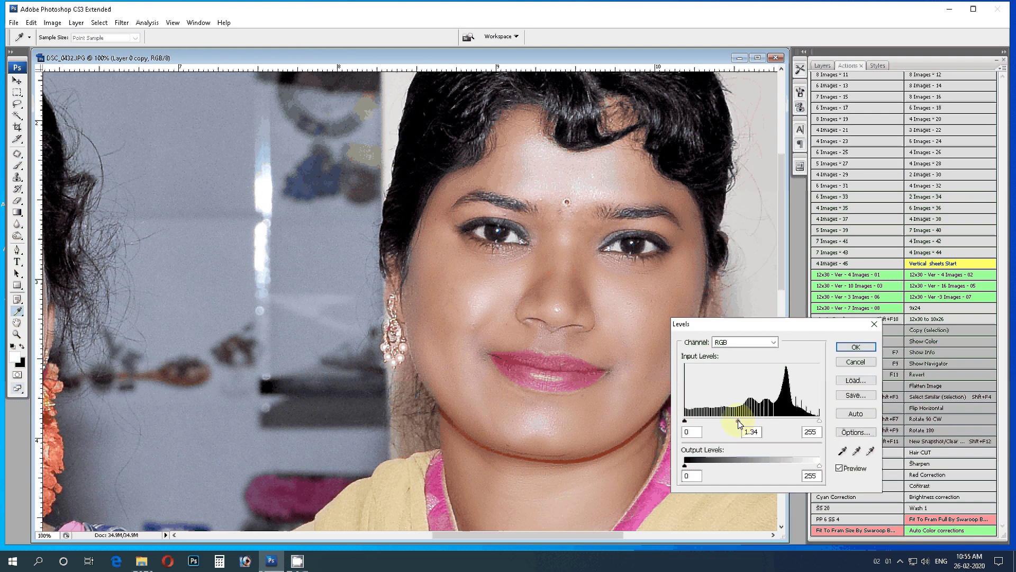
pyautogui.moveTo(819, 422); pyautogui.dragTo(813, 422)
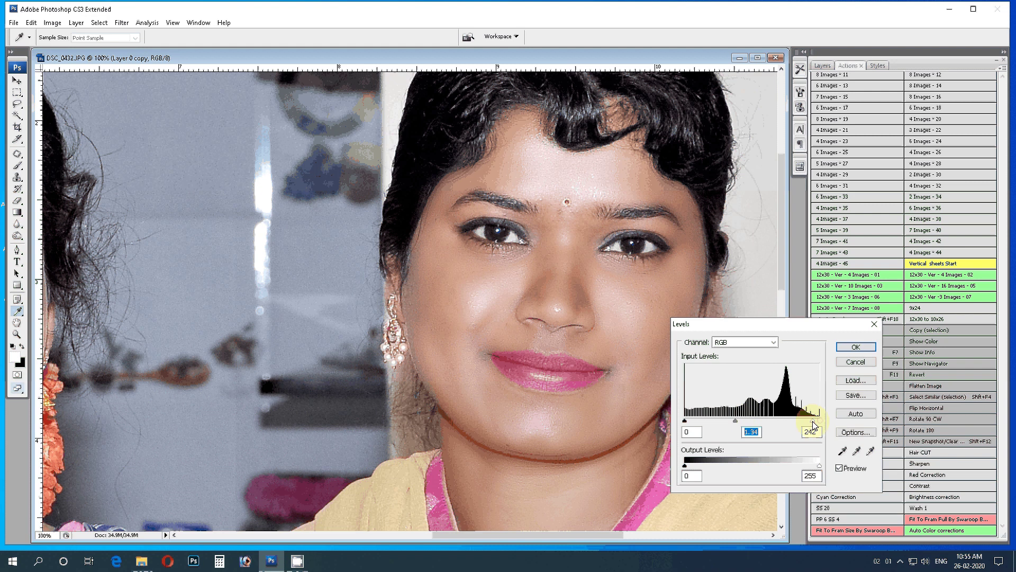
pyautogui.click(852, 350)
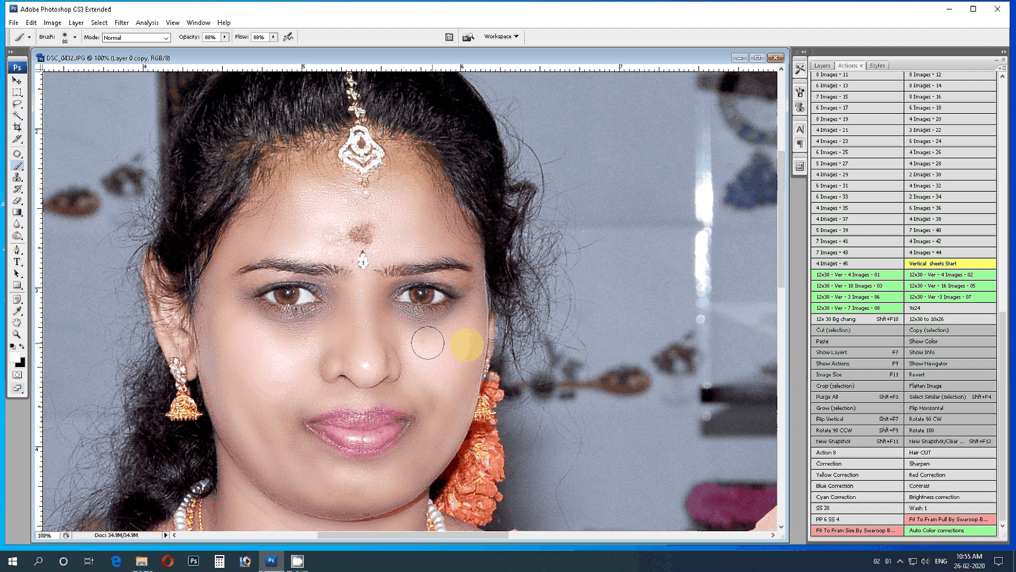
# Step: Zoom the face to 200% and set the brush to 22% opacity, 33% flow, size 40
pyautogui.press('z')
pyautogui.click(485, 291)
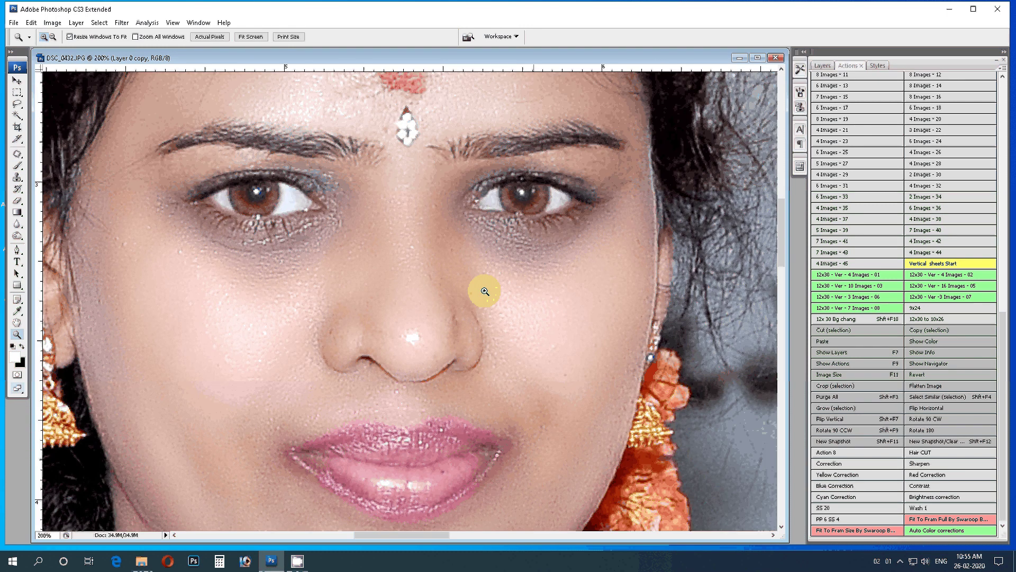
pyautogui.press('b')
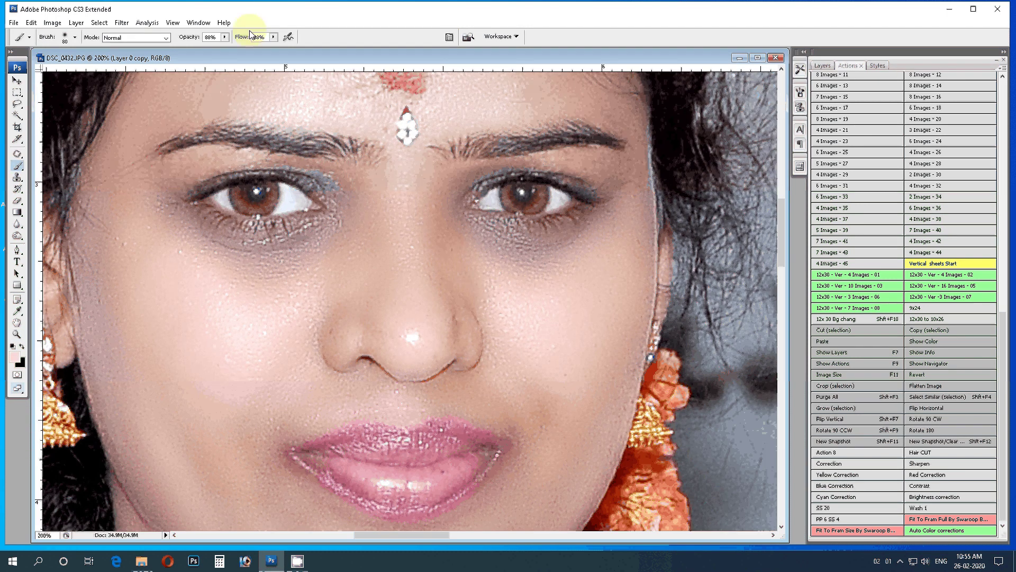
pyautogui.press('Return')
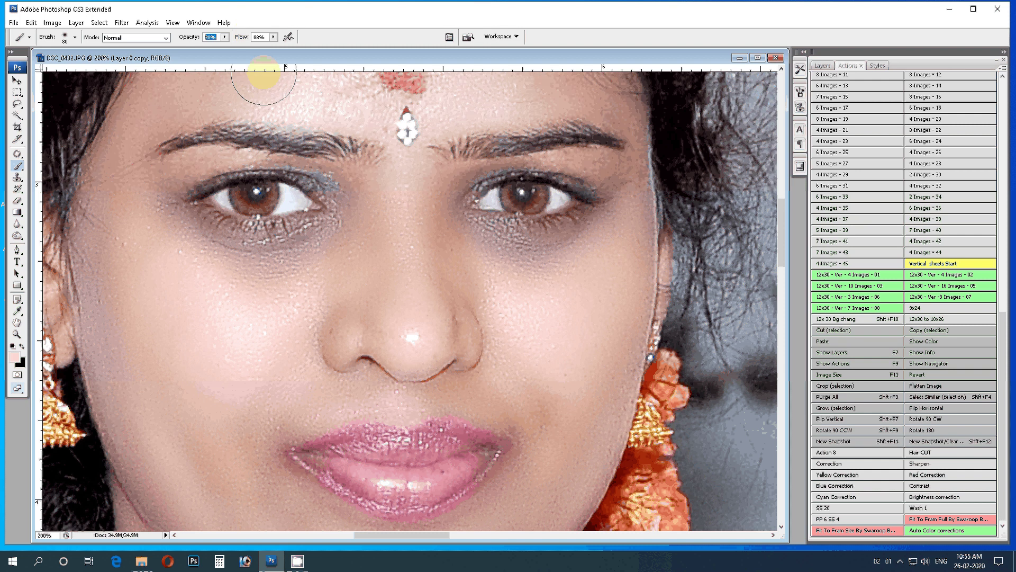
pyautogui.write('22')
pyautogui.press('Tab')
pyautogui.write('2')
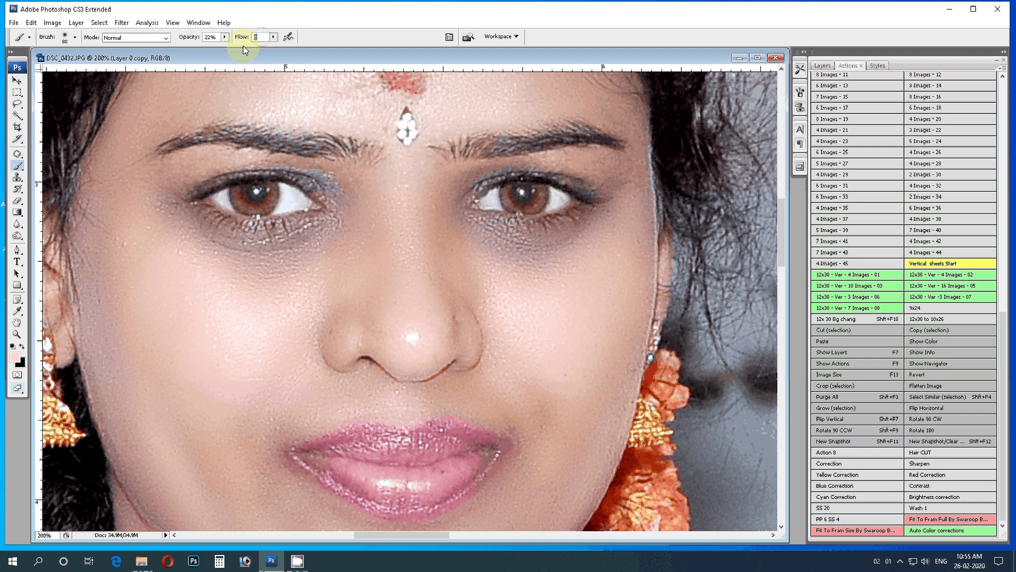
pyautogui.write('33')
pyautogui.press('Return')
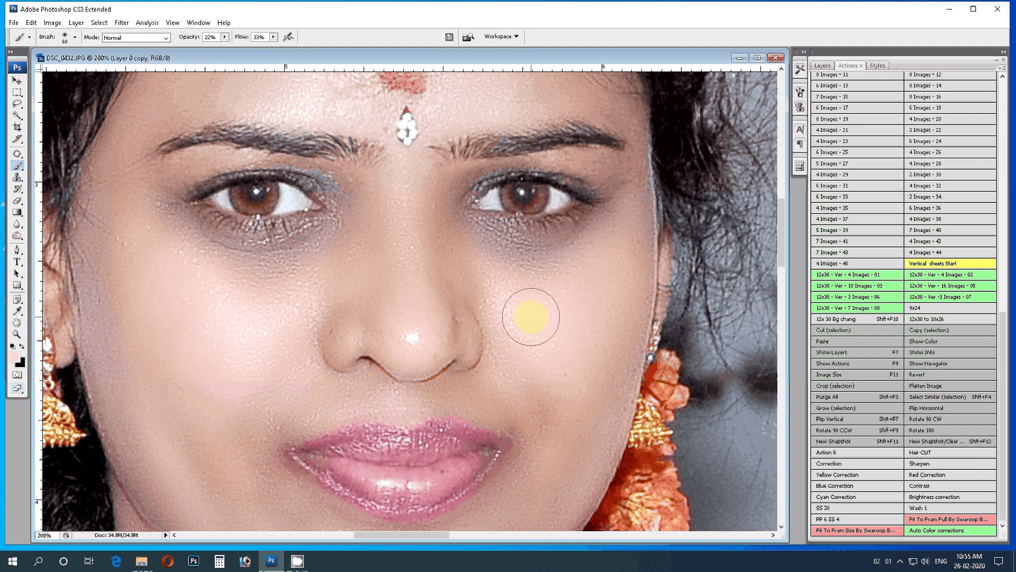
pyautogui.press('[')
pyautogui.press('[')
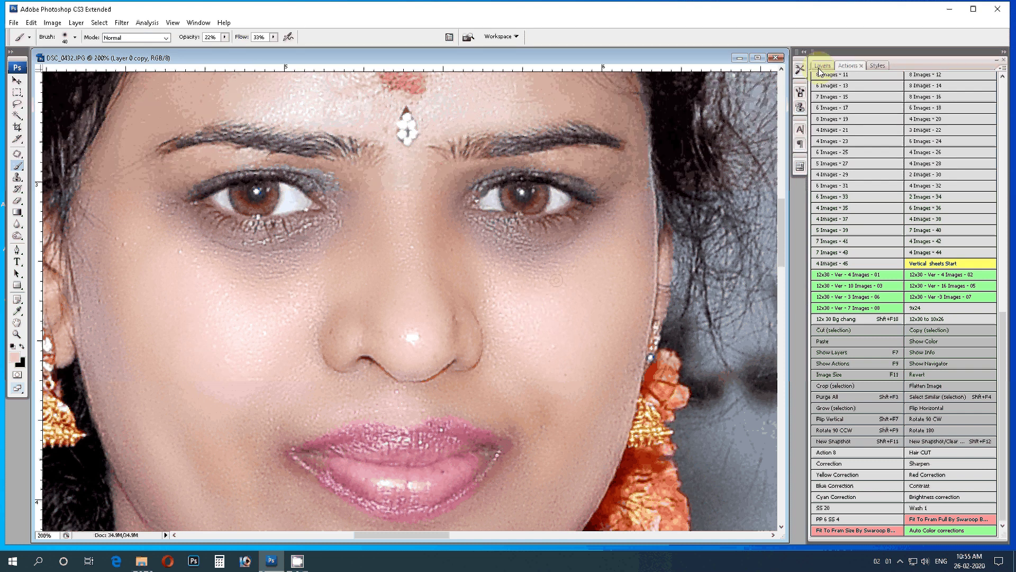
# Step: Sample a skin tone and paint over the shadows under both eyes and beside the nose
pyautogui.click(822, 65)
pyautogui.press('i')
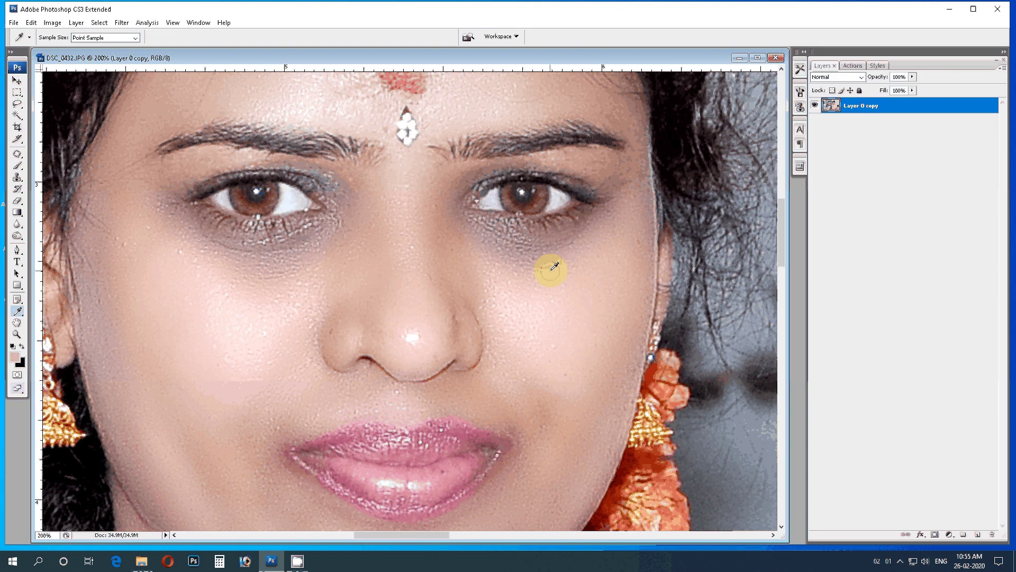
pyautogui.press('b')
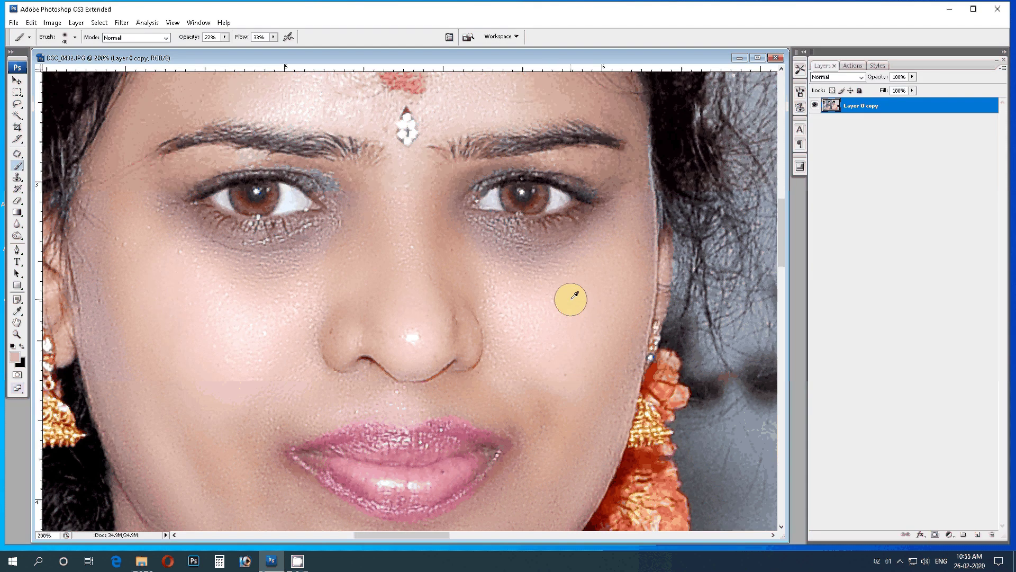
pyautogui.moveTo(487, 238); pyautogui.dragTo(498, 243)
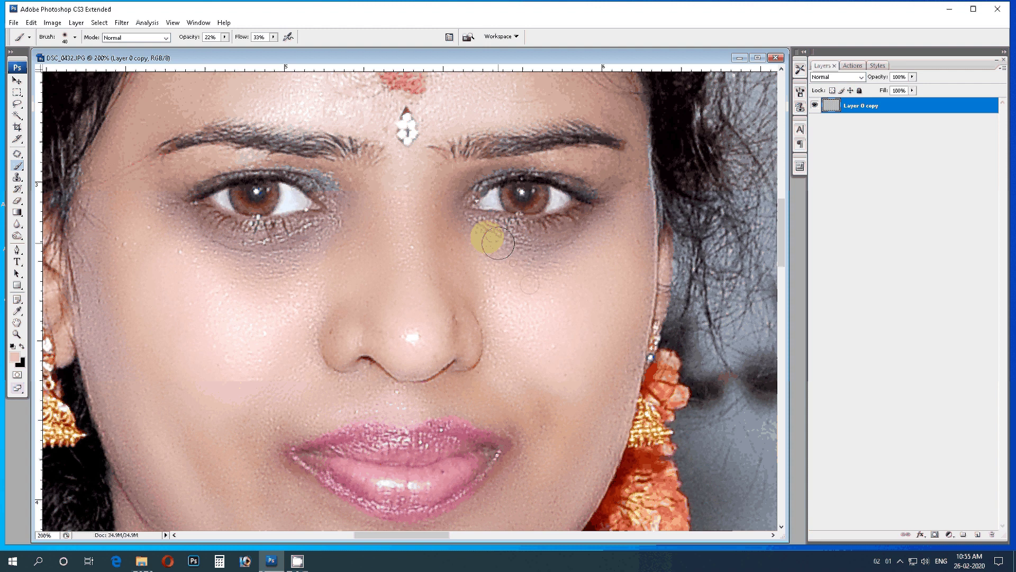
pyautogui.moveTo(498, 243); pyautogui.dragTo(556, 264)
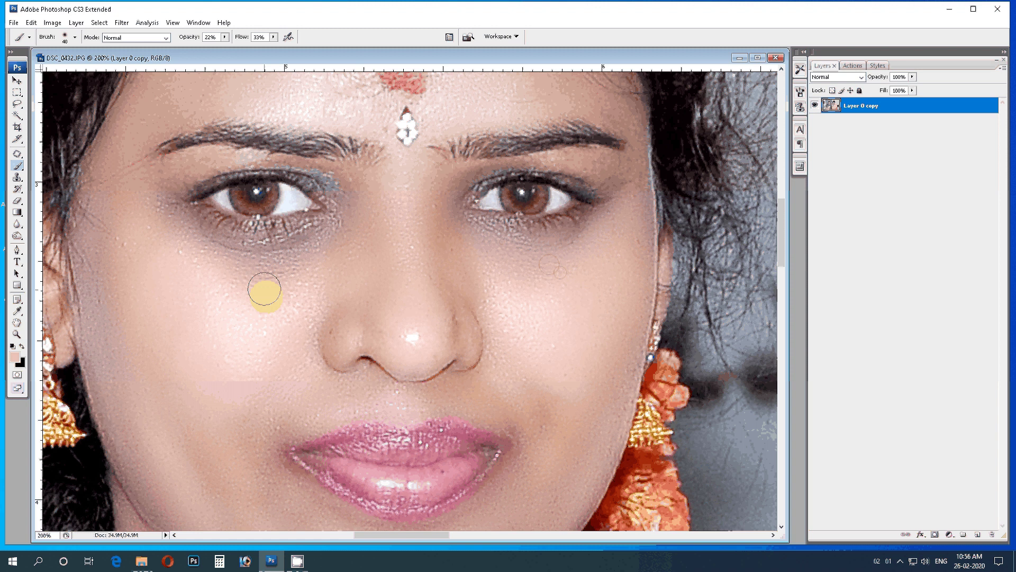
pyautogui.moveTo(264, 289); pyautogui.dragTo(176, 207)
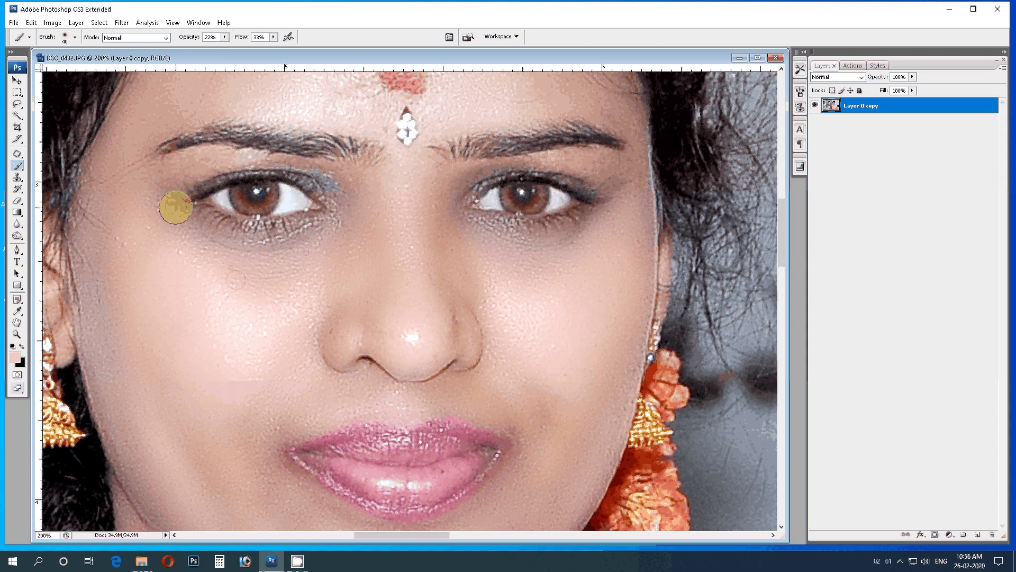
pyautogui.moveTo(305, 333); pyautogui.dragTo(310, 350)
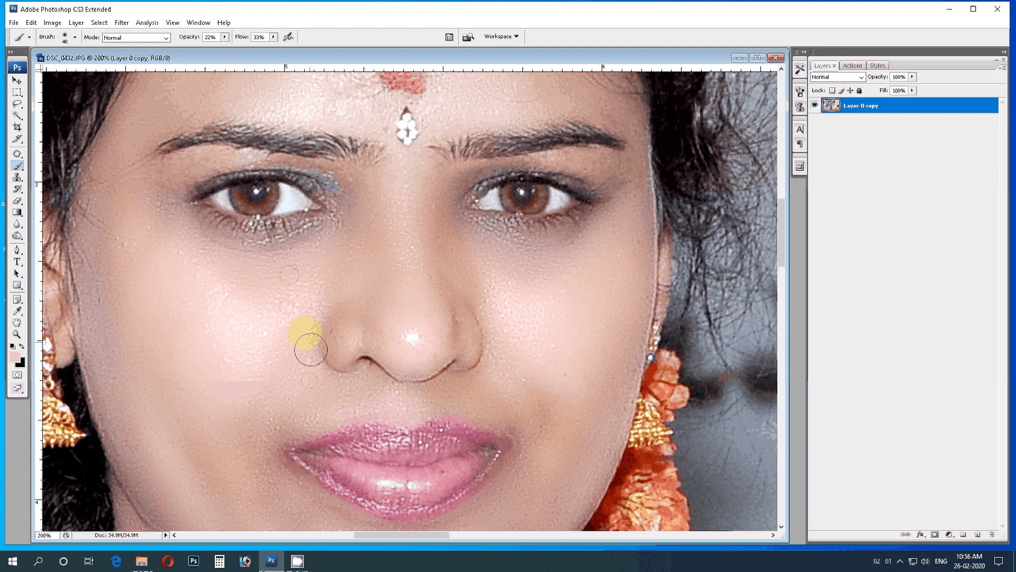
pyautogui.scroll(-3, 311, 350)
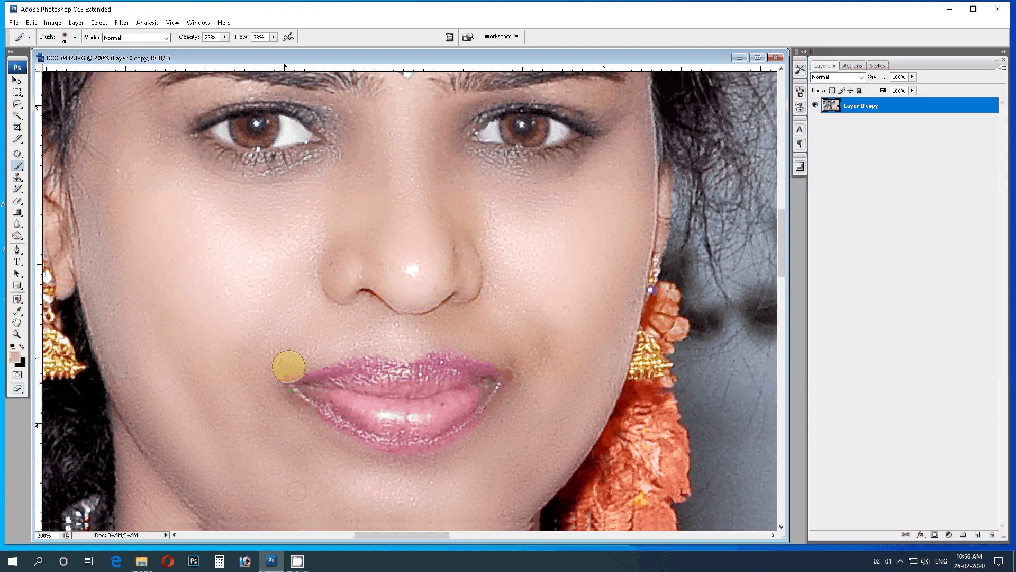
# Step: Paint skin tone beside the lip corner and cheek at 33% opacity and 44% flow
pyautogui.scroll(-3, 288, 366)
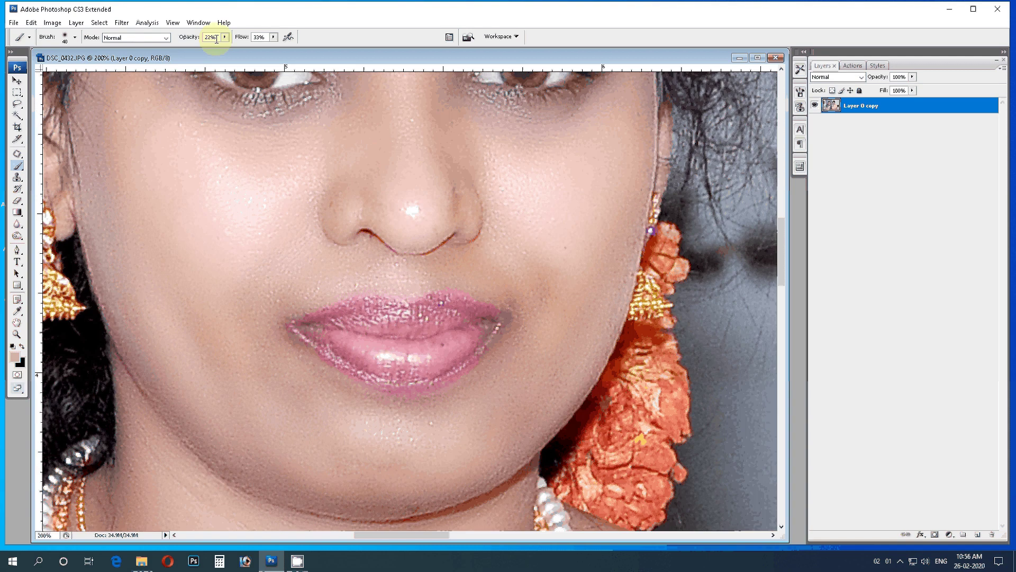
pyautogui.write('33')
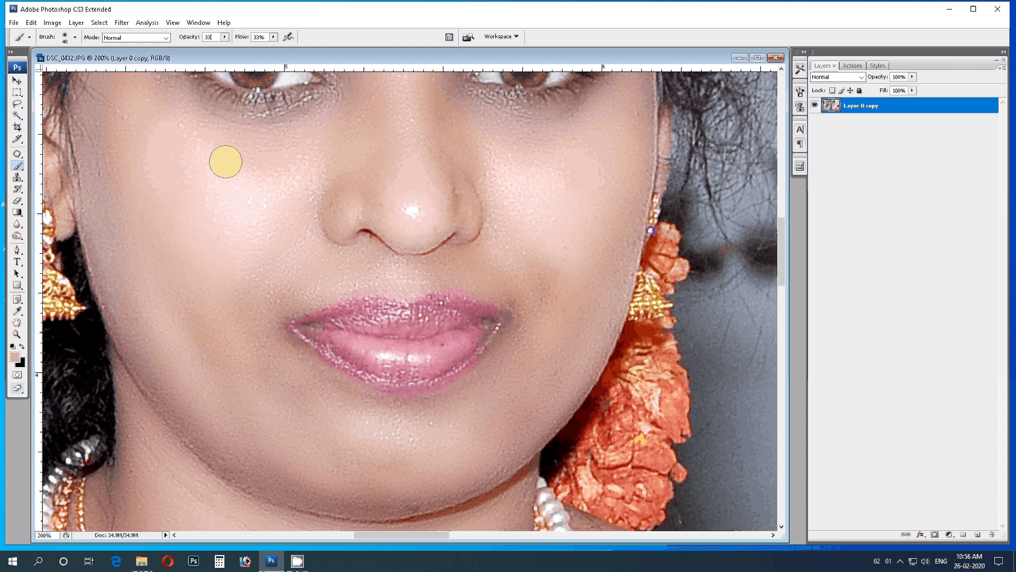
pyautogui.press('Return')
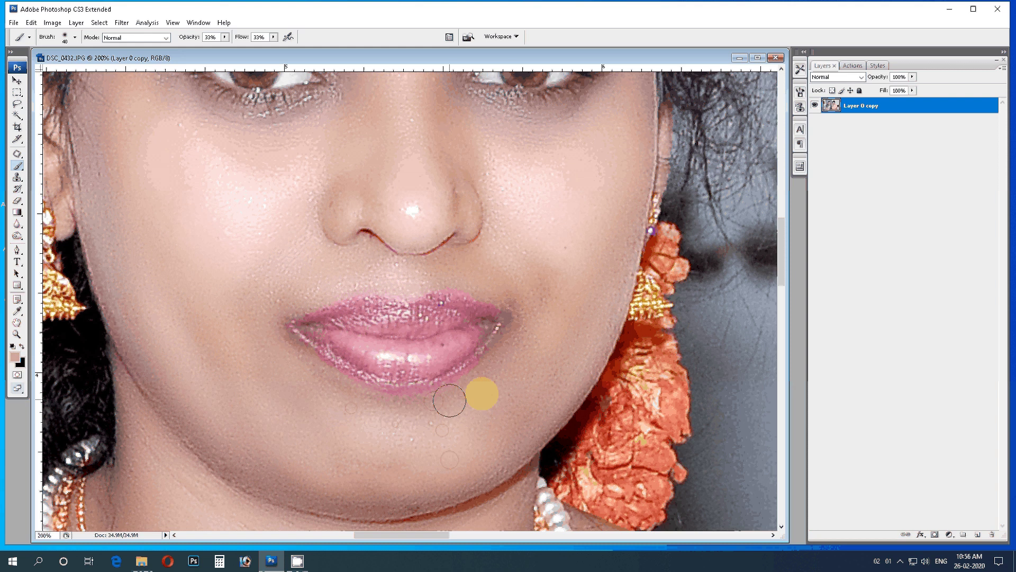
pyautogui.click(509, 287)
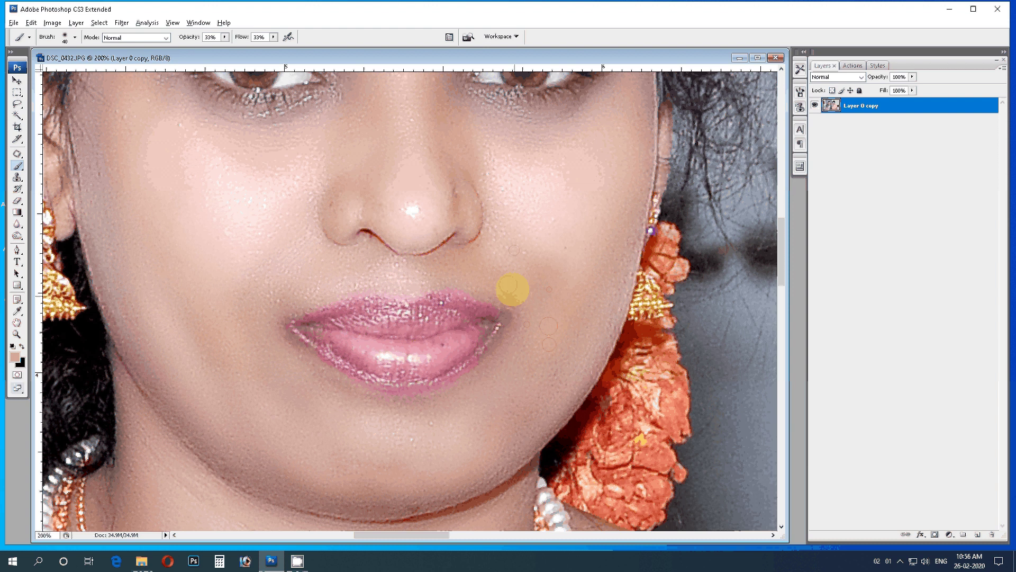
pyautogui.click(506, 144)
pyautogui.hotkey('shift', '4')
pyautogui.hotkey('shift', '4')
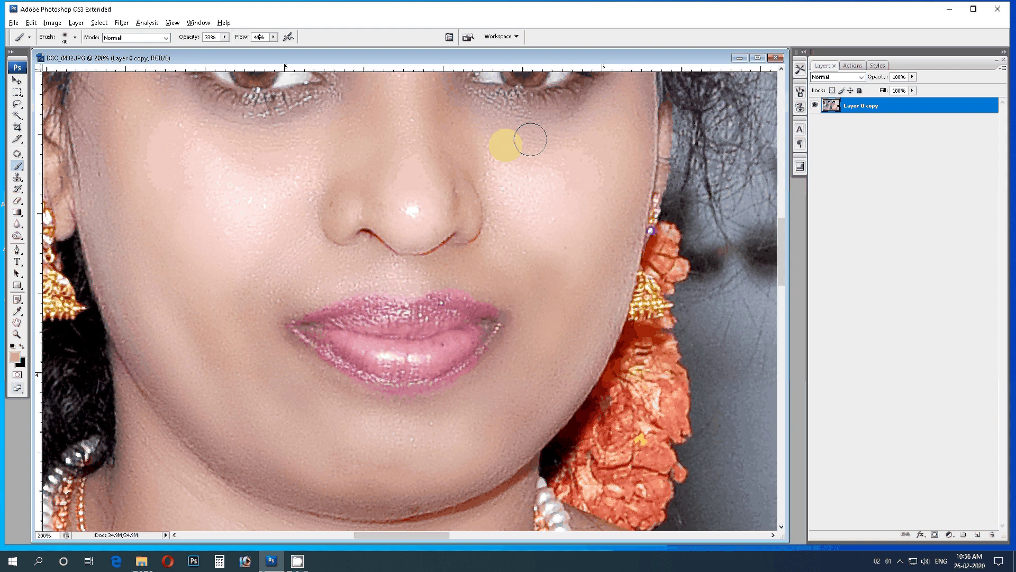
pyautogui.moveTo(524, 254); pyautogui.dragTo(497, 371)
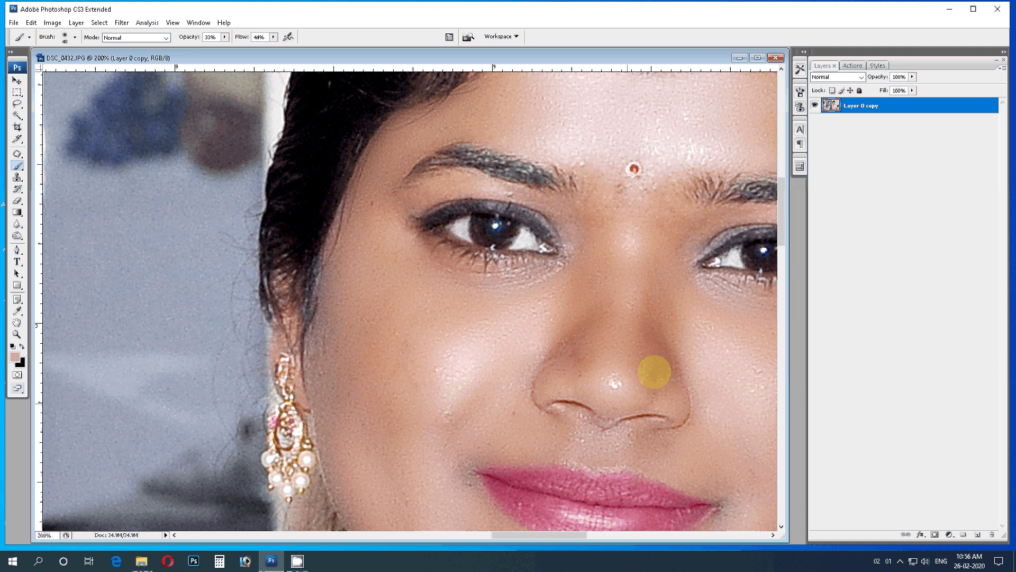
# Step: Sample darker and lighter skin tones and dab the cheek with them
pyautogui.keyDown('alt'); pyautogui.click(556, 372); pyautogui.keyUp('alt')
pyautogui.keyDown('alt'); pyautogui.click(661, 325); pyautogui.keyUp('alt')
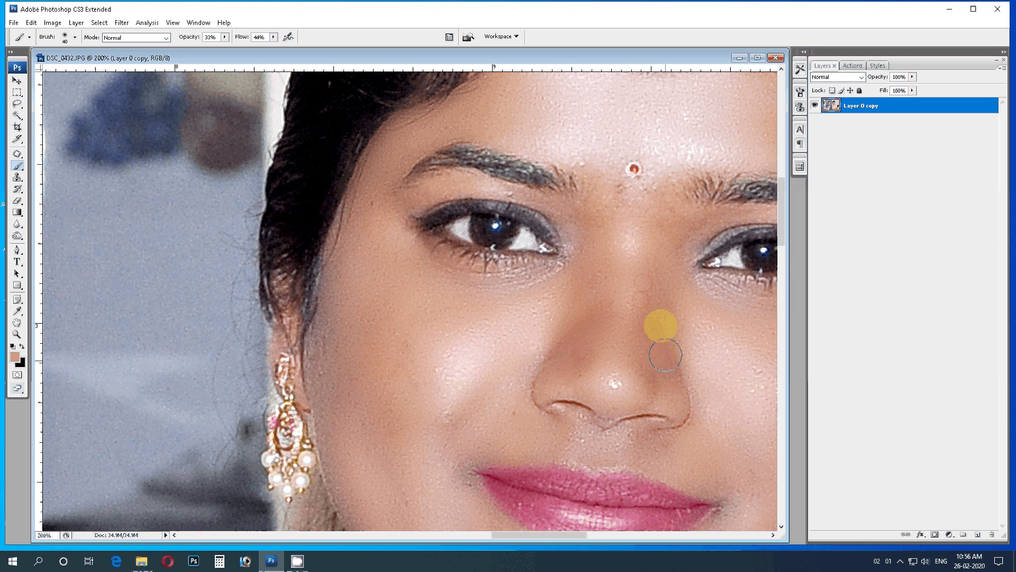
pyautogui.click(486, 361)
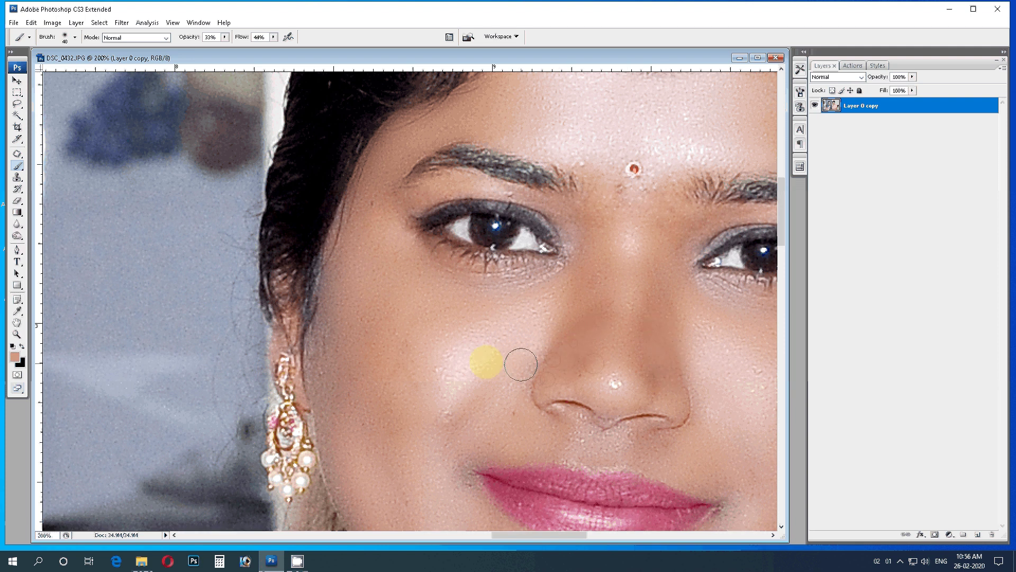
# Step: Fit the photo on screen, then close DSC_0432 and answer the save prompt
pyautogui.press('z')
pyautogui.scroll(-3, 575, 356)
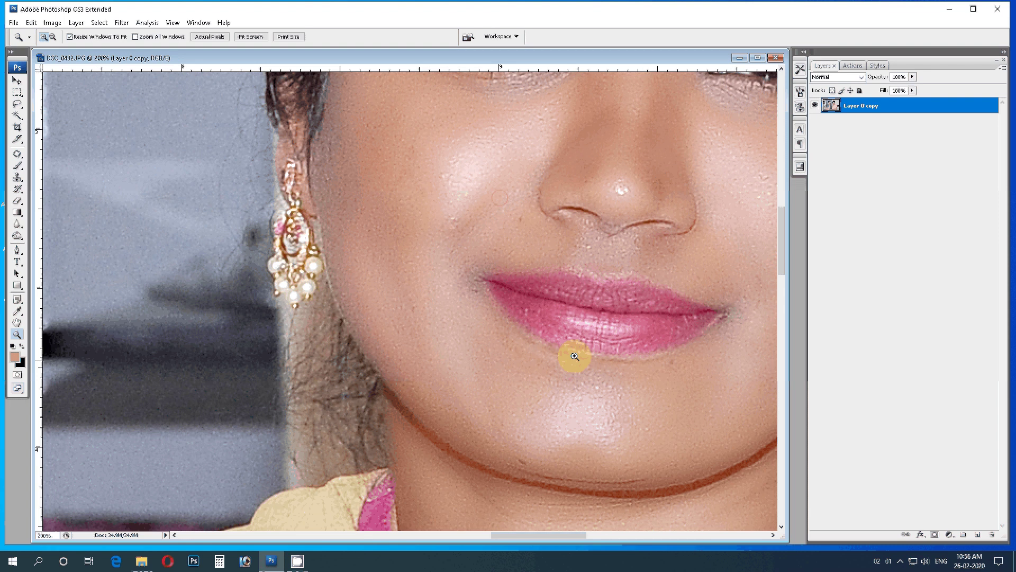
pyautogui.hotkey('ctrl', '0')
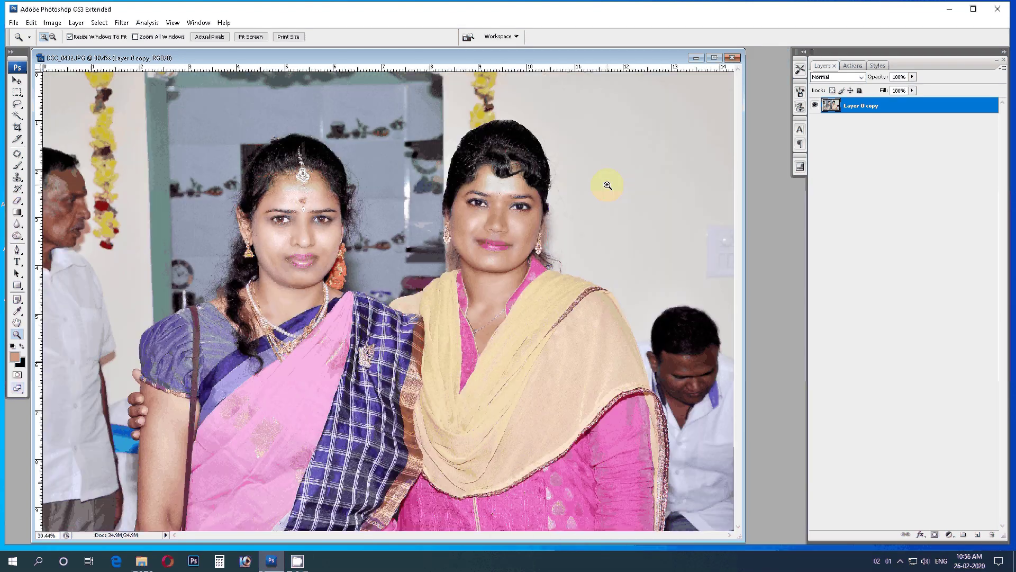
pyautogui.click(733, 57)
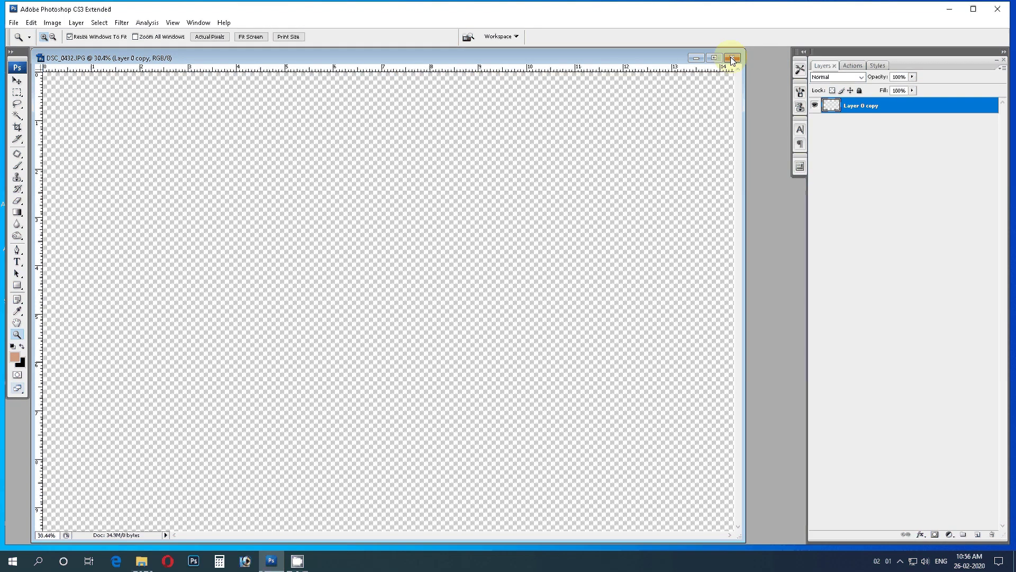
pyautogui.click(494, 214)
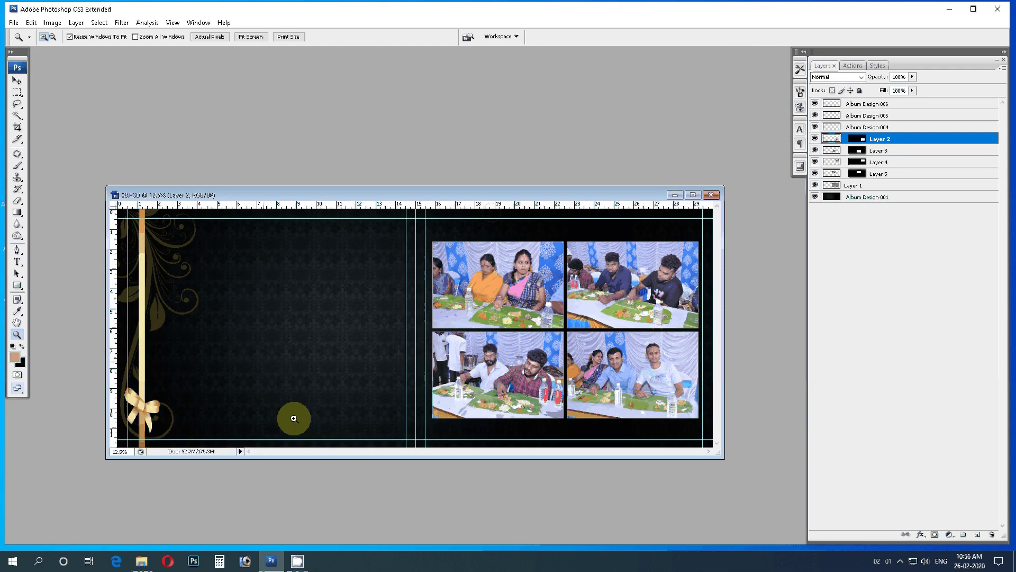
# Step: Paste the portrait above Album Design 001, move it onto the left page, and scale it to about 115%
pyautogui.press('v')
pyautogui.click(266, 309)
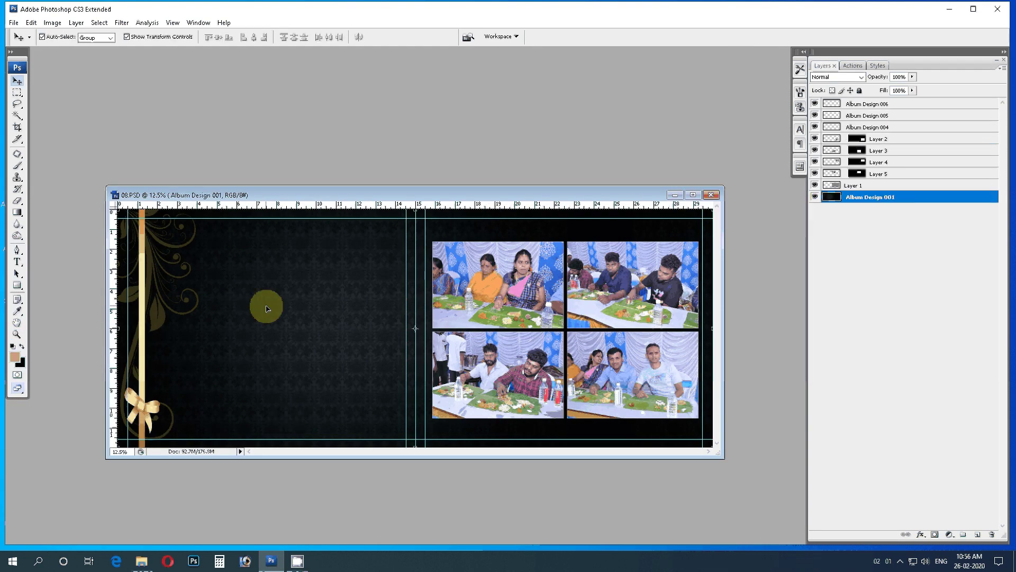
pyautogui.hotkey('ctrl', 'v')
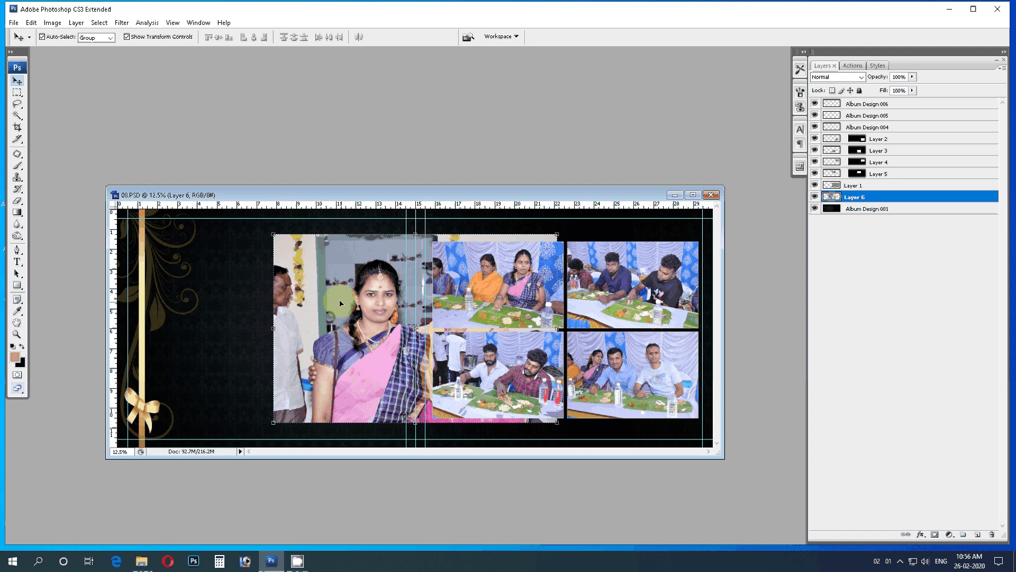
pyautogui.moveTo(340, 303)
pyautogui.mouseDown()
pyautogui.moveTo(272, 295)
pyautogui.moveTo(254, 318)
pyautogui.mouseUp()
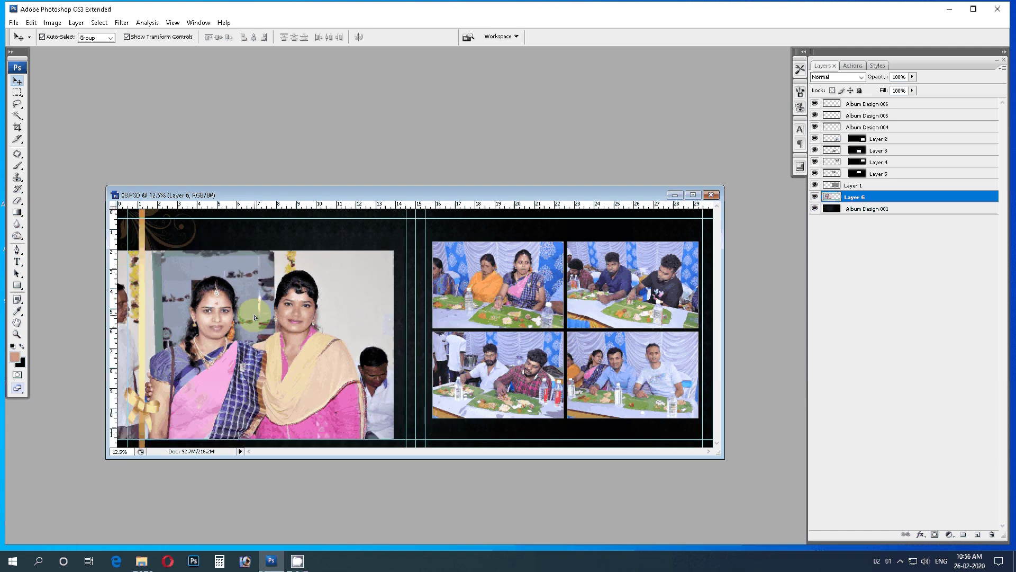
pyautogui.hotkey('ctrl', 't')
pyautogui.moveTo(394, 249); pyautogui.dragTo(440, 211)
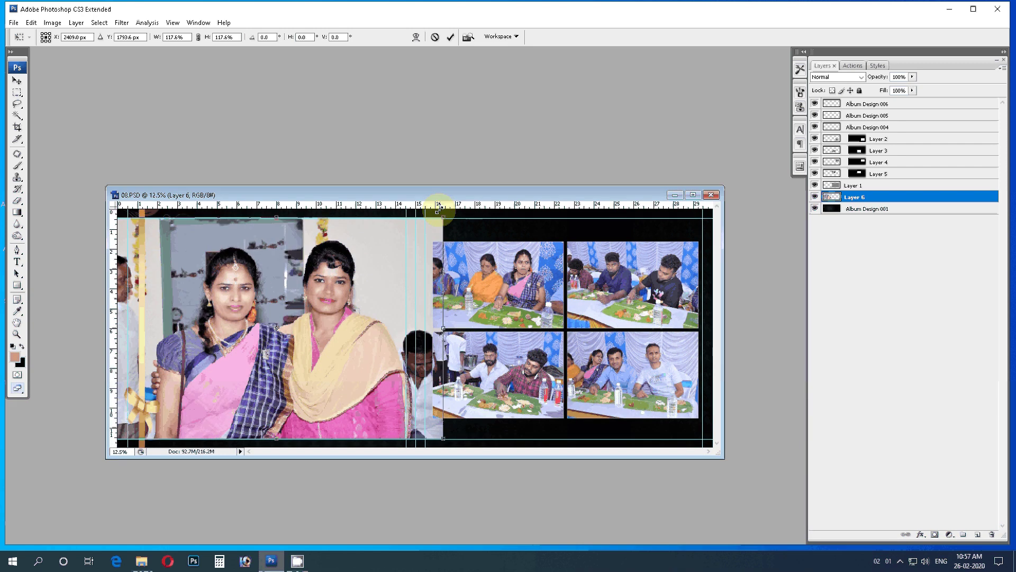
pyautogui.moveTo(440, 210); pyautogui.dragTo(432, 210)
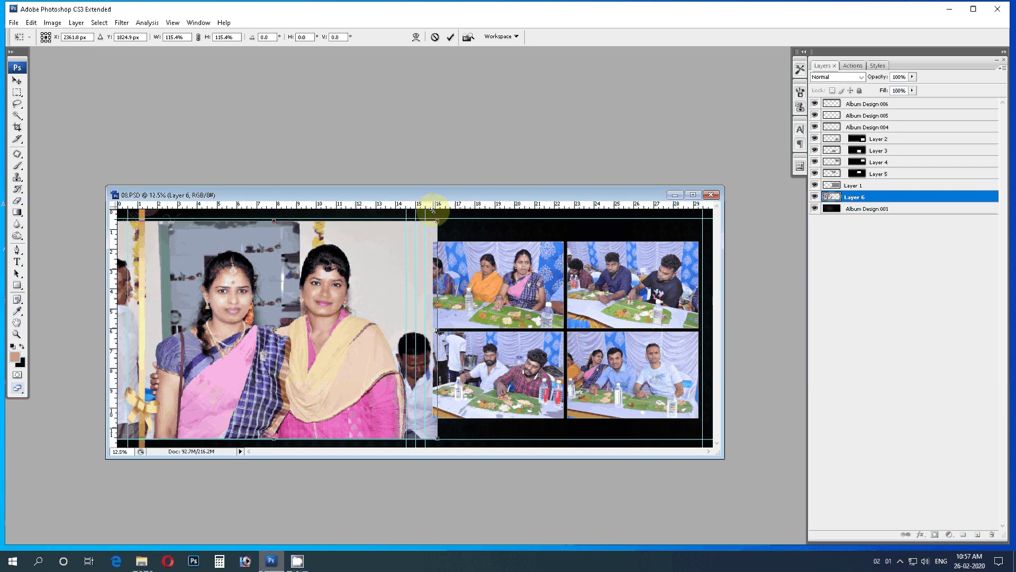
pyautogui.press('Return')
# Step: Copy a rectangular area of the portrait to a new layer and delete the untrimmed Layer 6
pyautogui.press('m')
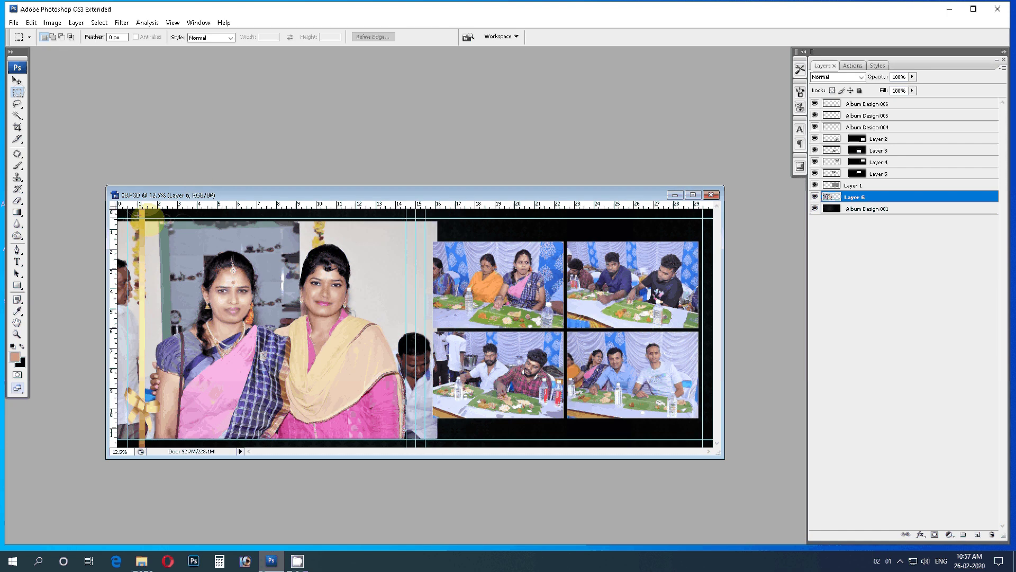
pyautogui.moveTo(144, 217)
pyautogui.mouseDown()
pyautogui.moveTo(282, 390)
pyautogui.moveTo(406, 440)
pyautogui.mouseUp()
pyautogui.hotkey('ctrl', 'shift', 'j')
pyautogui.press('v')
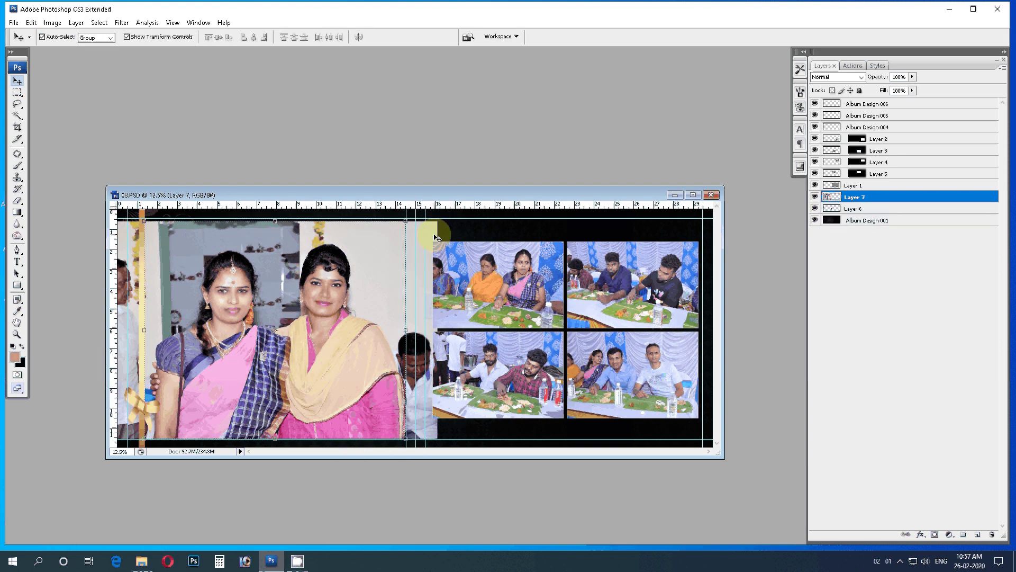
pyautogui.click(435, 237)
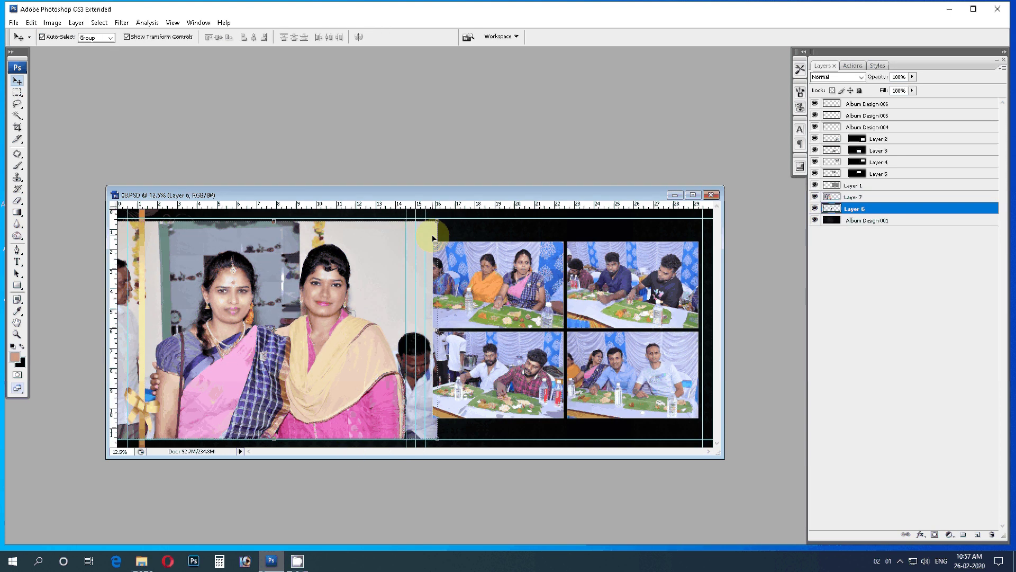
pyautogui.press('Delete')
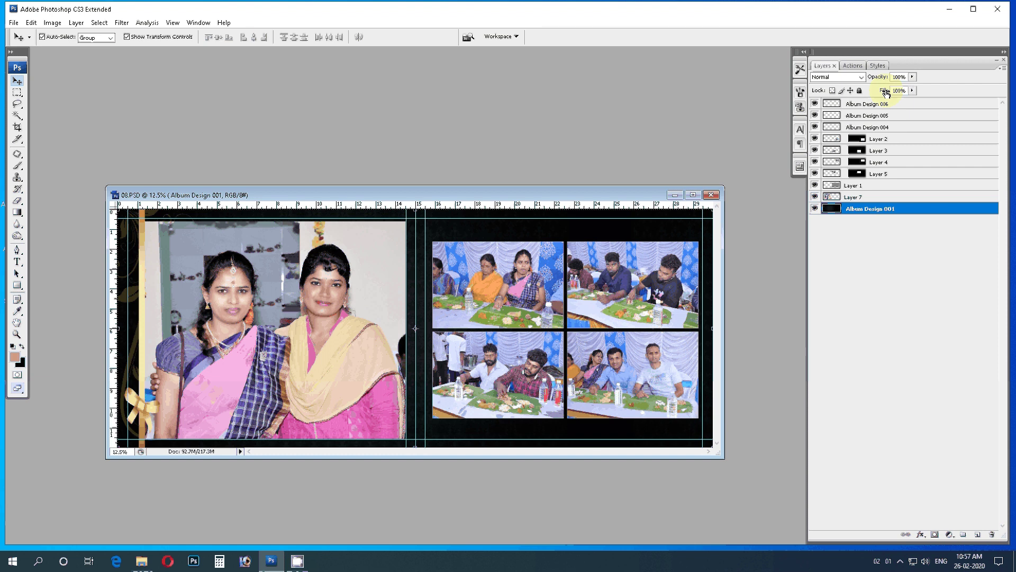
# Step: Apply a pink stroke style to portrait Layer 7, reselect the background, and switch to the 129ND750 folder
pyautogui.click(877, 65)
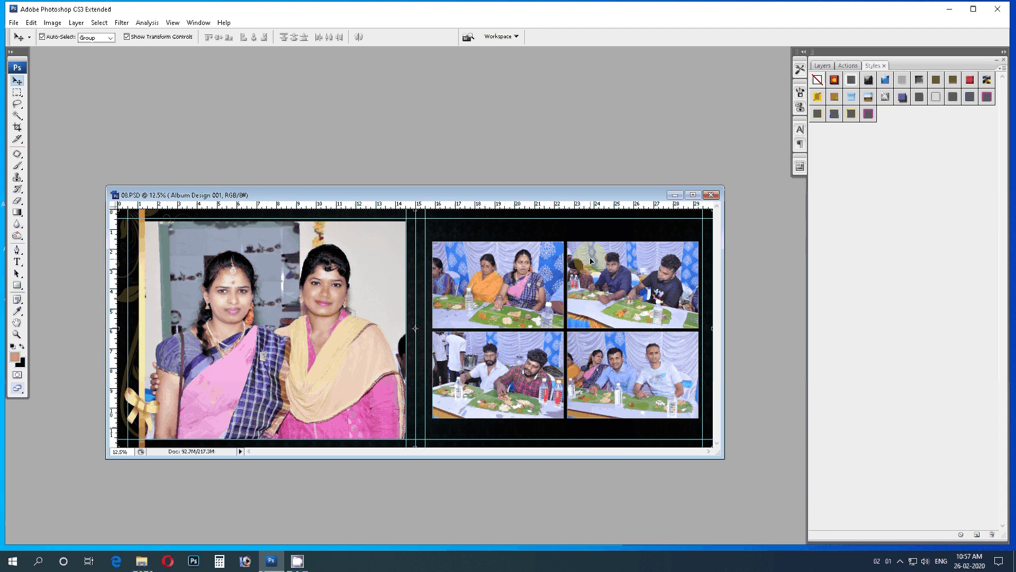
pyautogui.moveTo(592, 260)
pyautogui.mouseDown()
pyautogui.moveTo(926, 119)
pyautogui.moveTo(482, 166)
pyautogui.mouseUp()
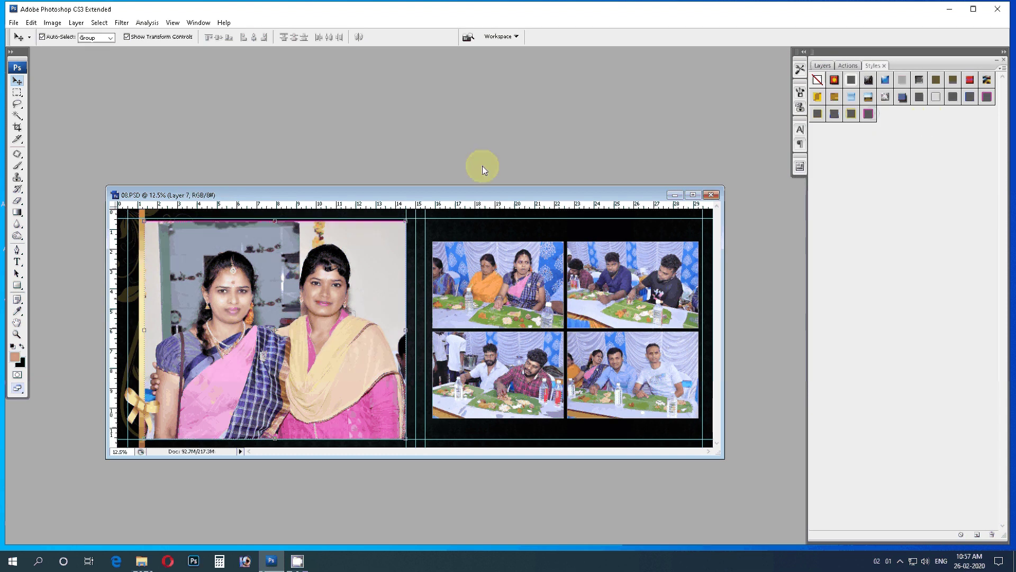
pyautogui.click(675, 224)
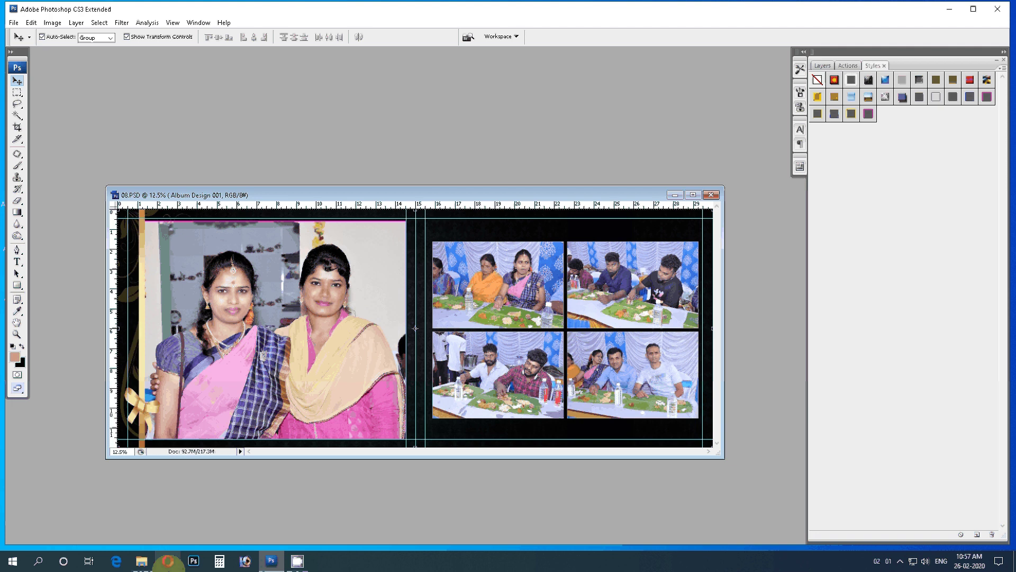
pyautogui.click(141, 561)
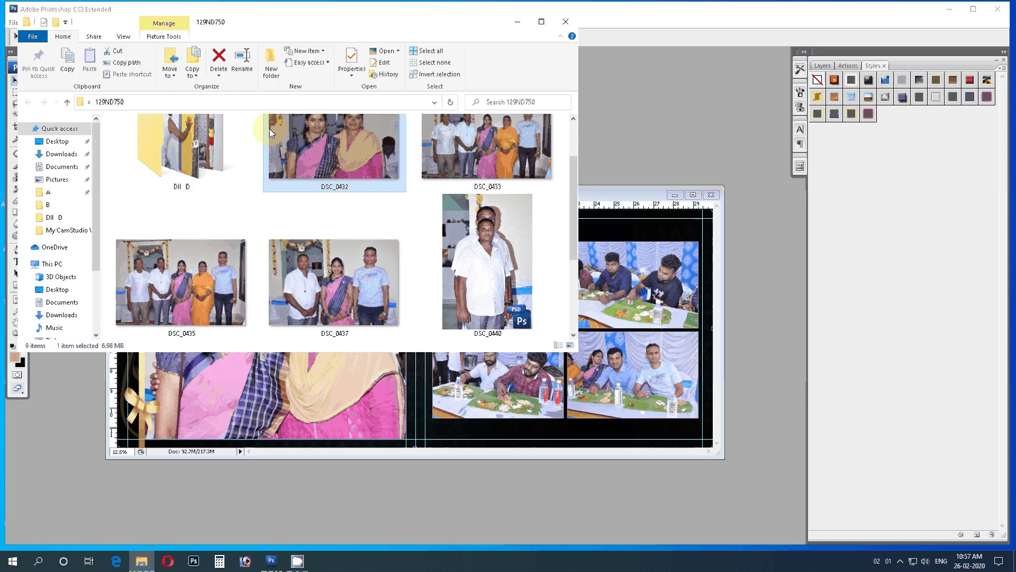
# Step: Open a new File Explorer window on Local Disk (E:) showing large icons
pyautogui.click(312, 503)
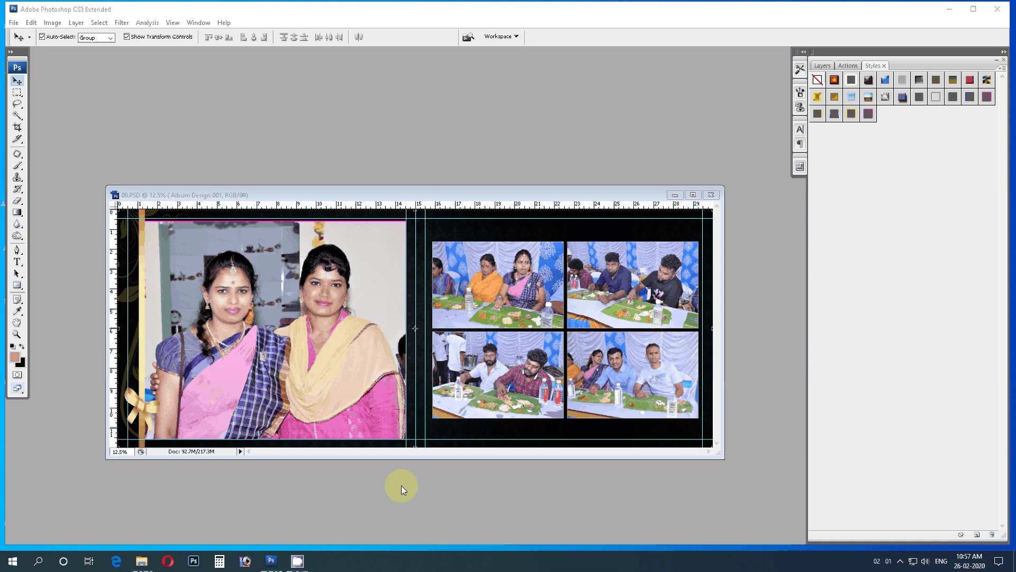
pyautogui.press('super+e')
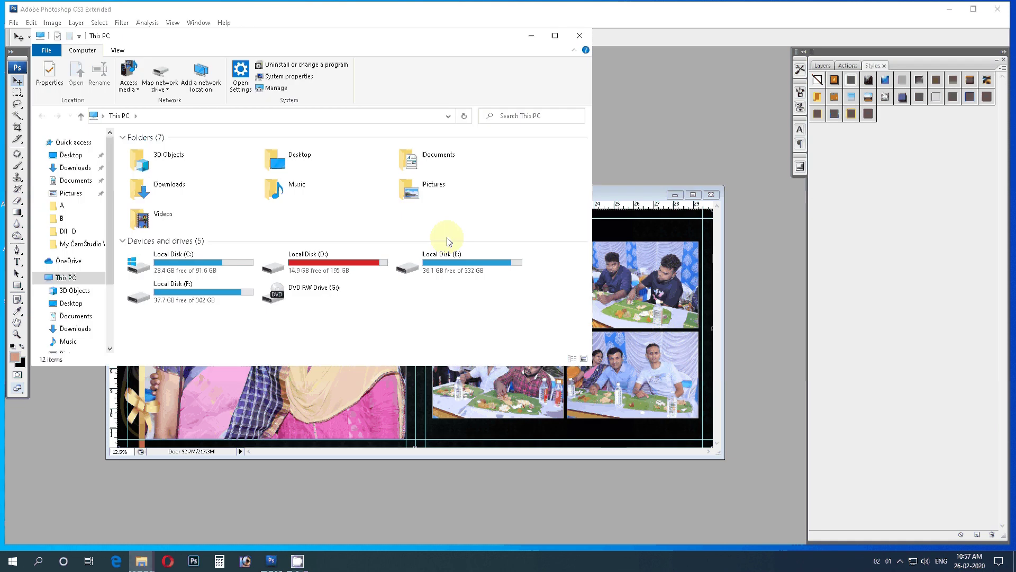
pyautogui.click(415, 275)
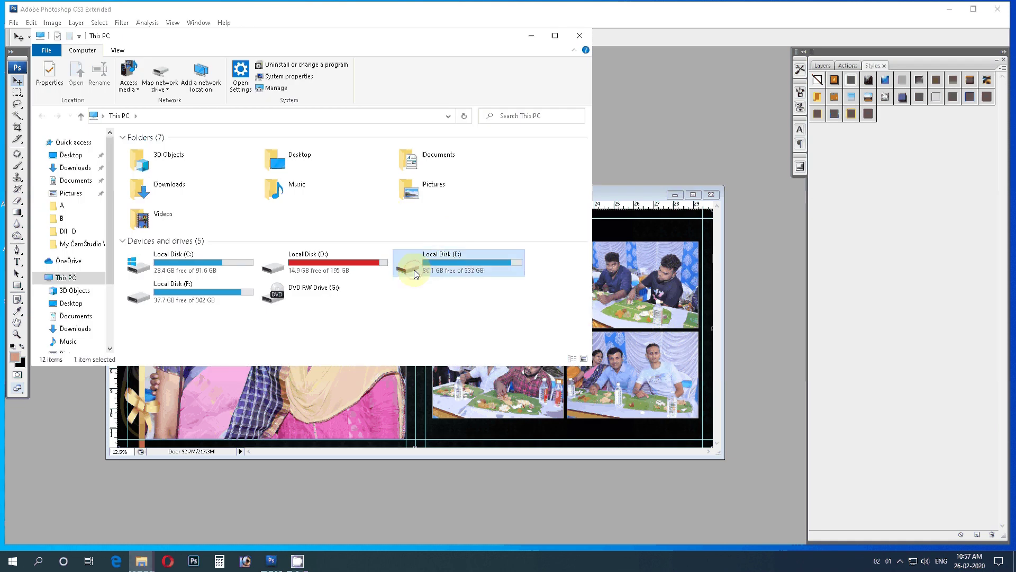
pyautogui.doubleClick(415, 274)
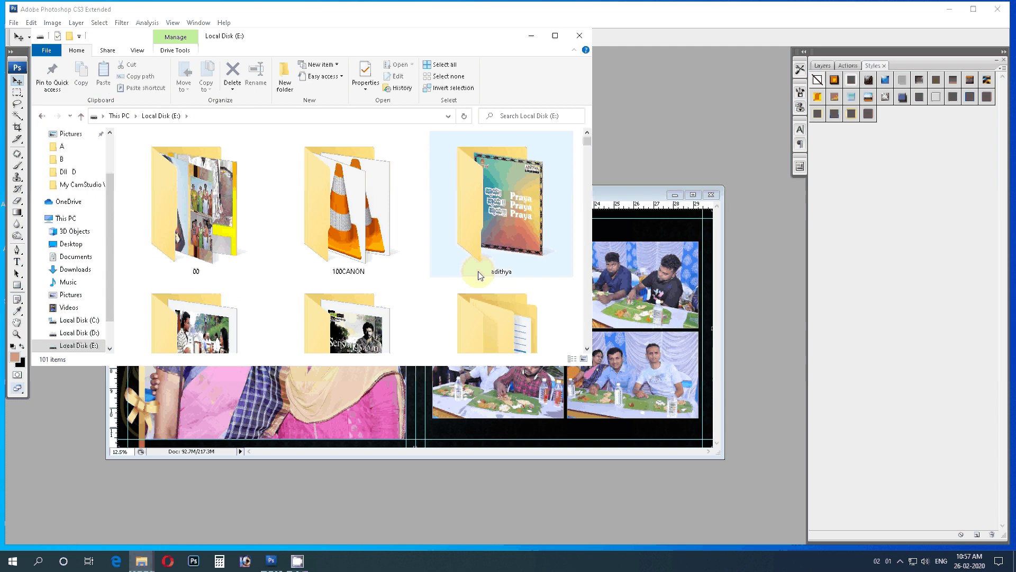
pyautogui.click(136, 53)
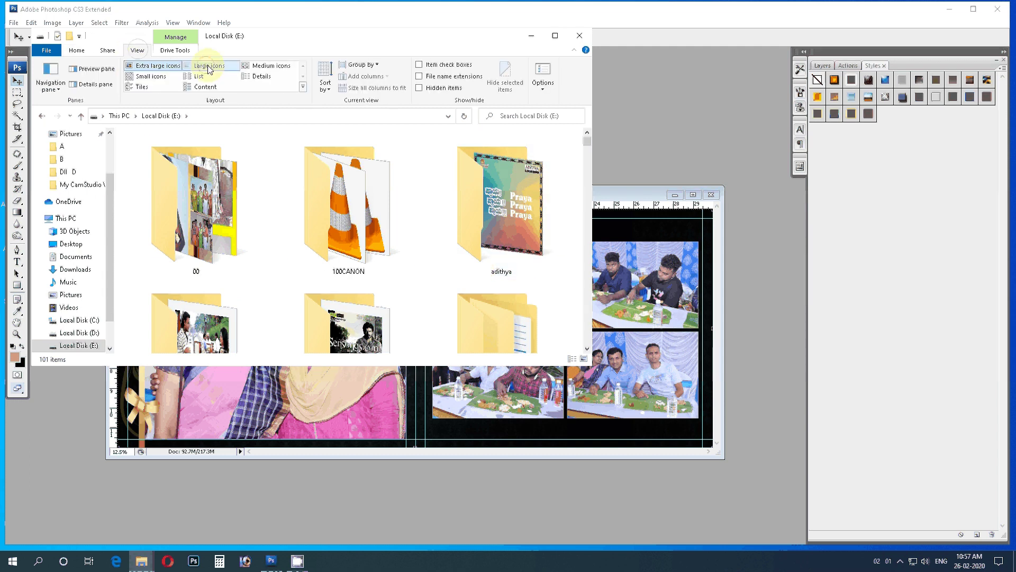
pyautogui.click(209, 66)
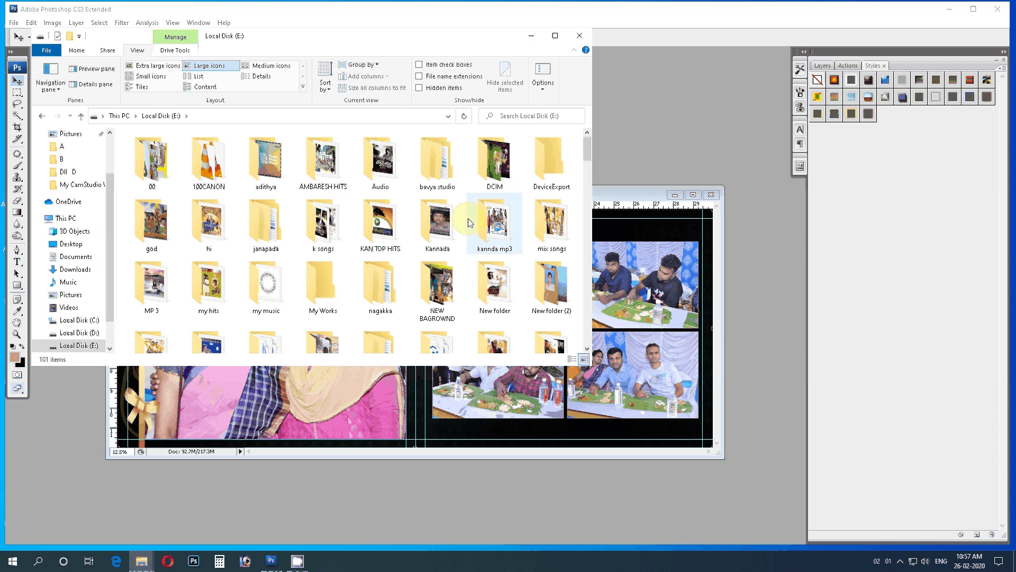
# Step: Open NEW BAGROWND > S B [319] and view its backgrounds as extra large thumbnails
pyautogui.doubleClick(453, 283)
pyautogui.scroll(-2, 518, 284)
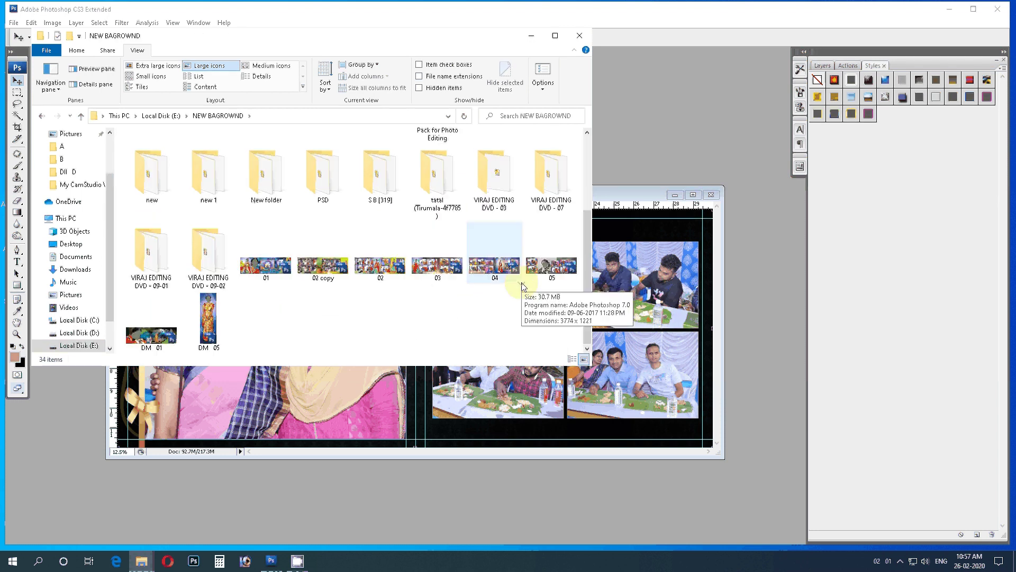
pyautogui.doubleClick(379, 190)
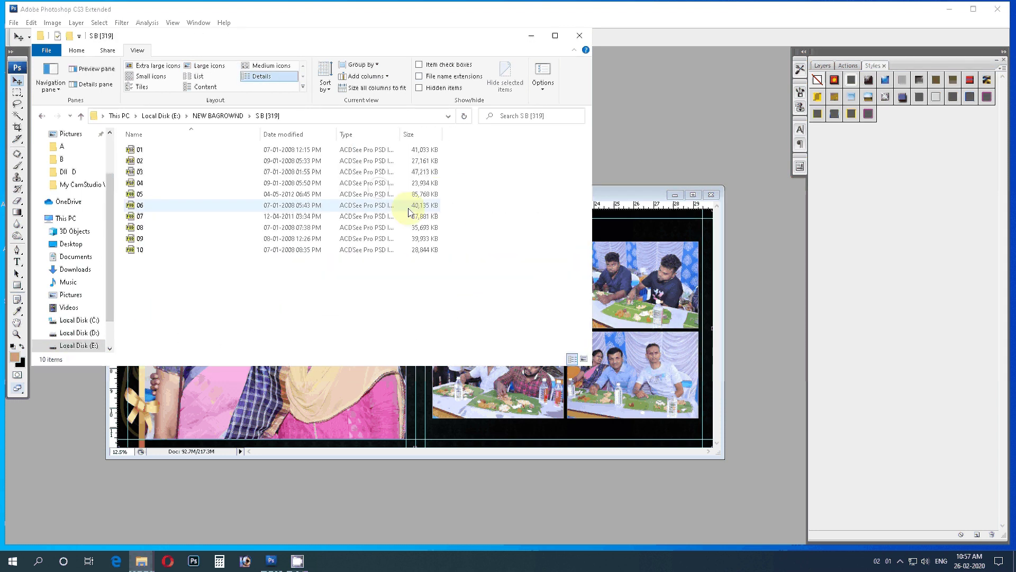
pyautogui.click(168, 66)
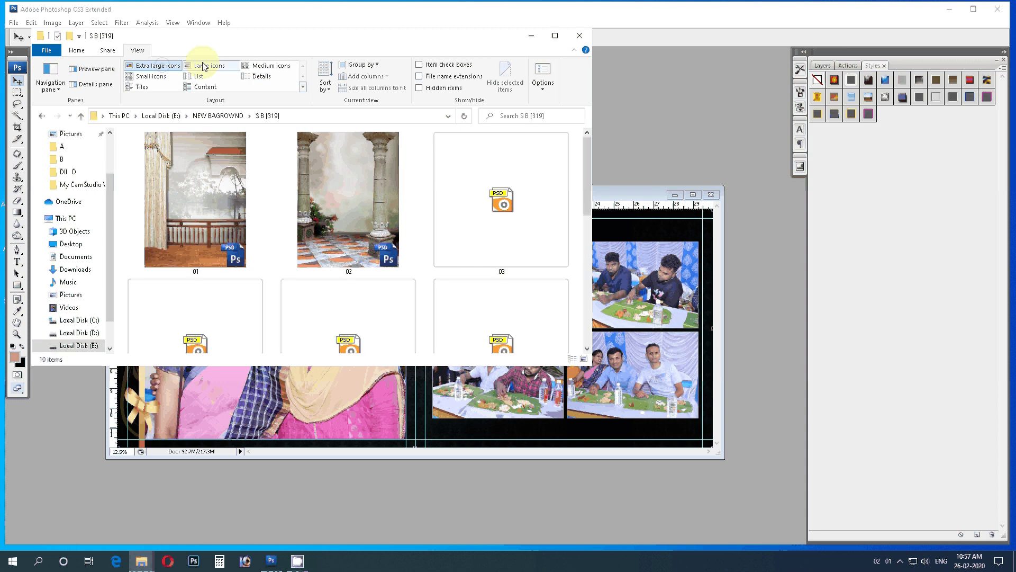
pyautogui.click(503, 178)
pyautogui.scroll(-1, 503, 178)
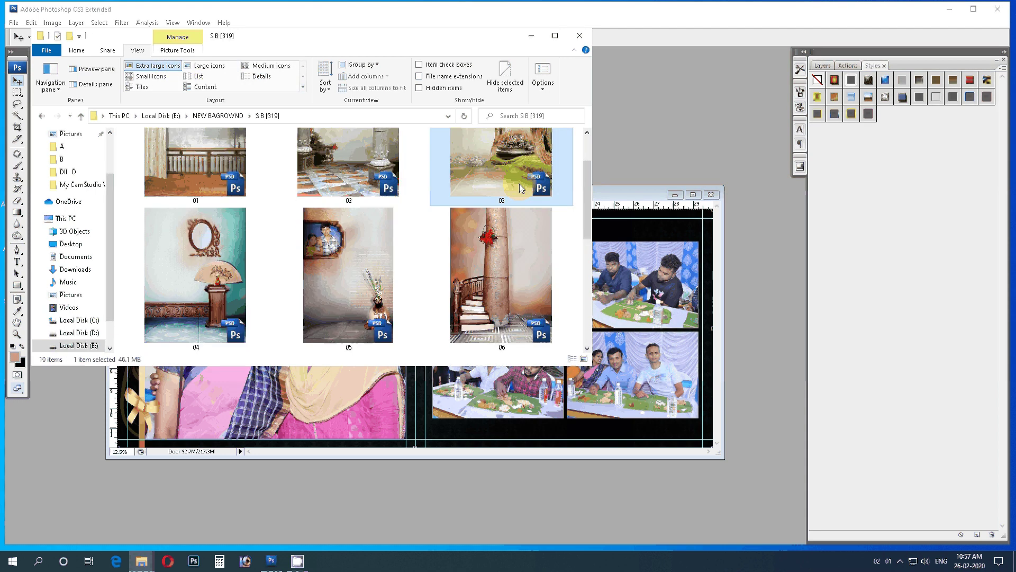
pyautogui.scroll(-2, 521, 181)
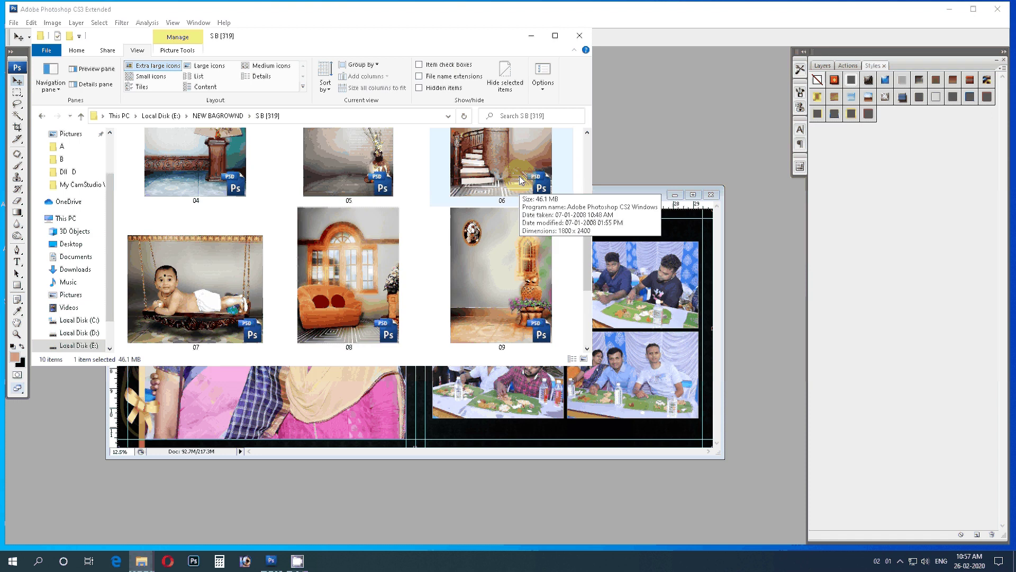
# Step: Open 09.psd and run the 12x30 Bg chang action to add it as Layer 8
pyautogui.doubleClick(507, 244)
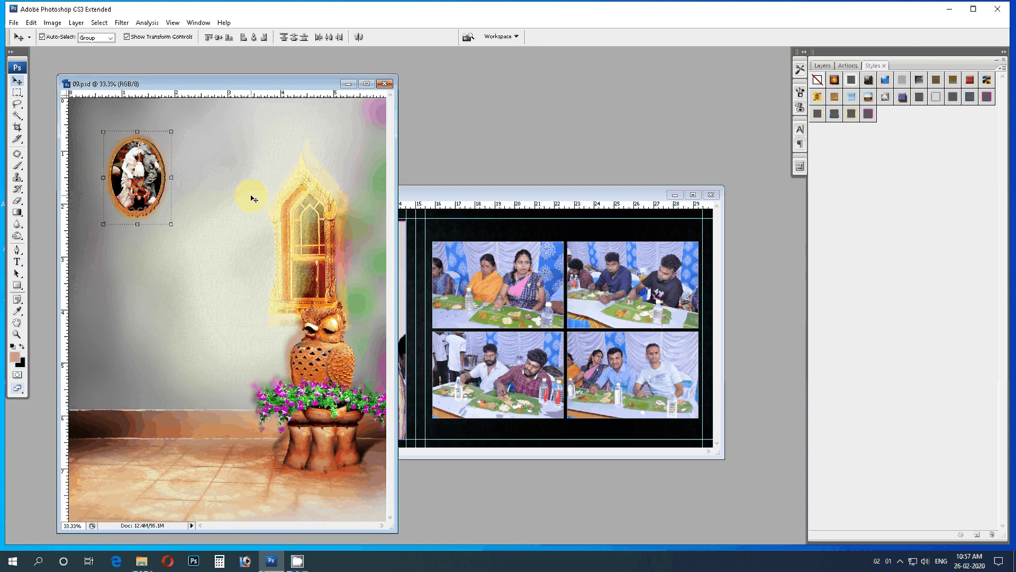
pyautogui.click(849, 116)
pyautogui.press('F9')
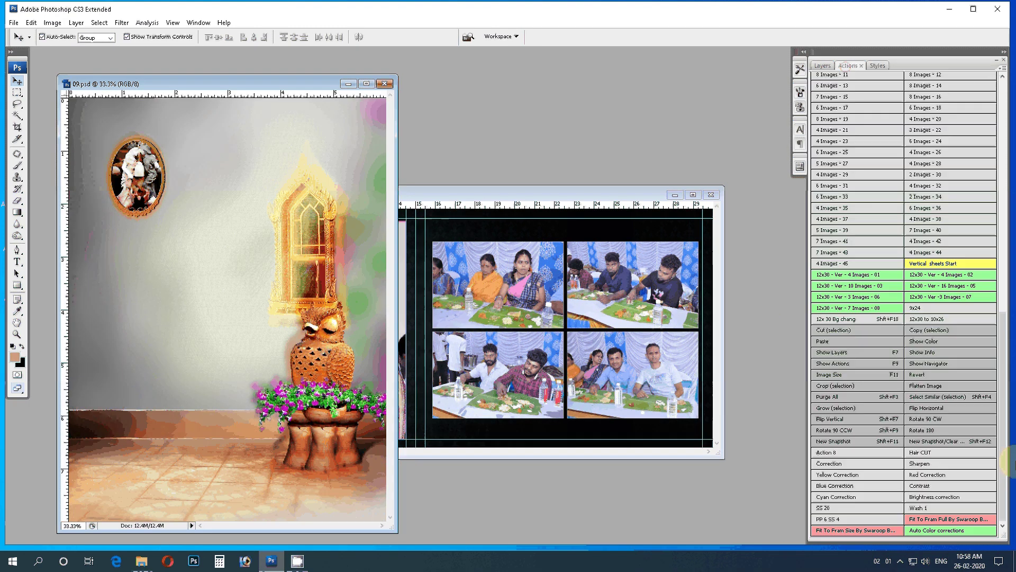
pyautogui.click(842, 320)
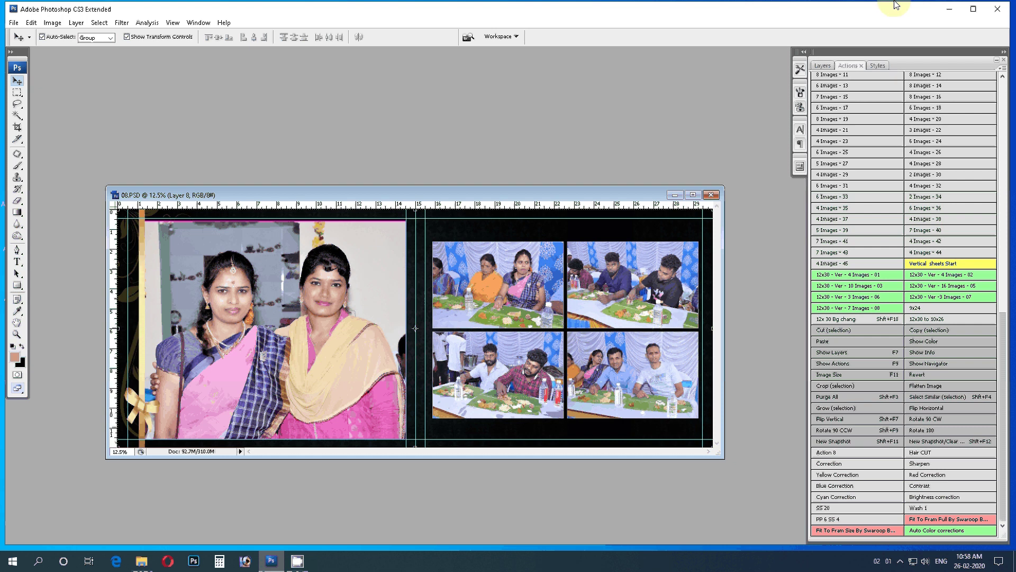
# Step: Hide Album Design 001 and recolour Layer 8 with Hue/Saturation: saturation +70 and shifted hue
pyautogui.press('F7')
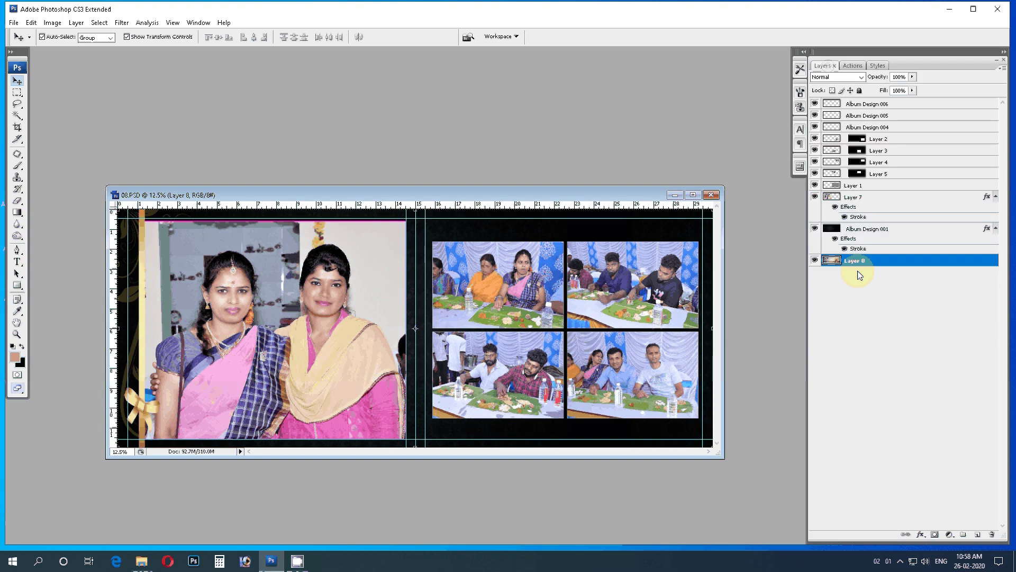
pyautogui.click(815, 229)
pyautogui.click(697, 247)
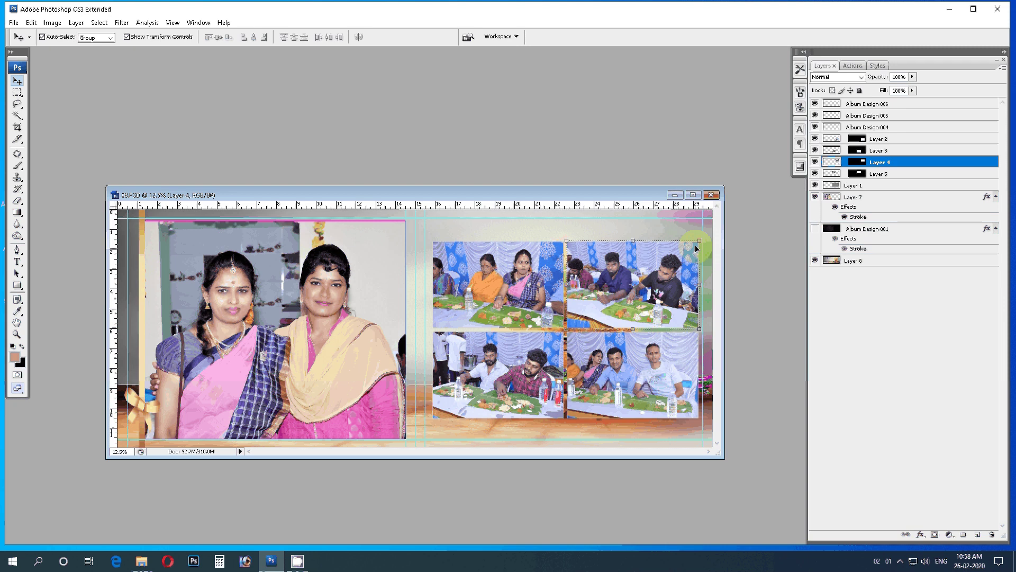
pyautogui.click(873, 262)
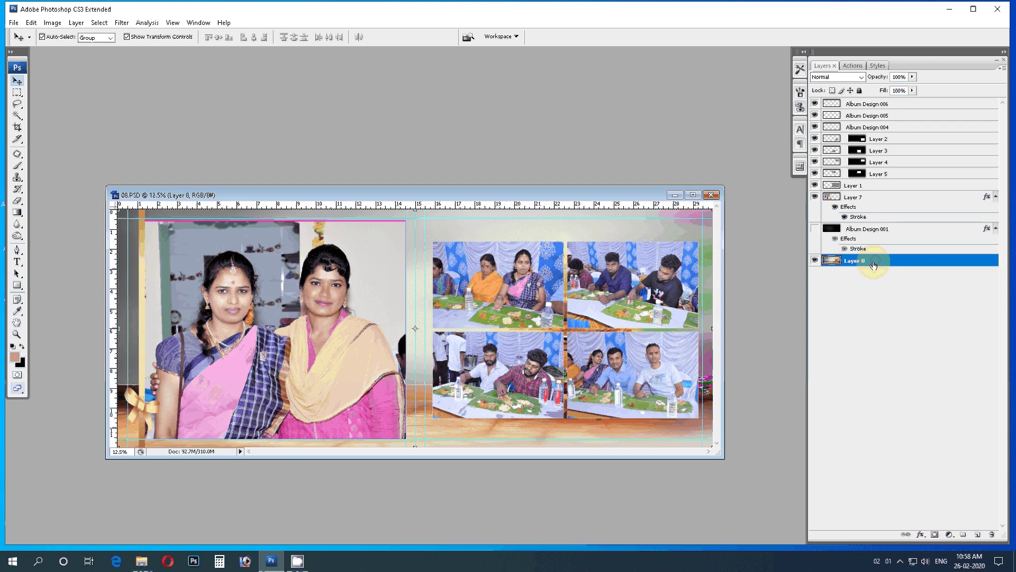
pyautogui.hotkey('ctrl', 'u')
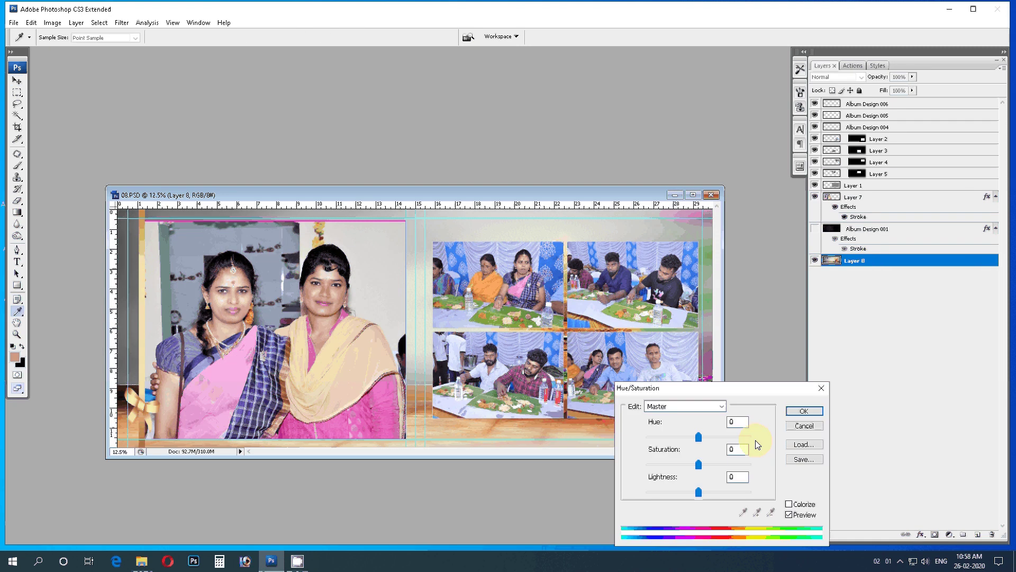
pyautogui.moveTo(699, 464); pyautogui.dragTo(735, 464)
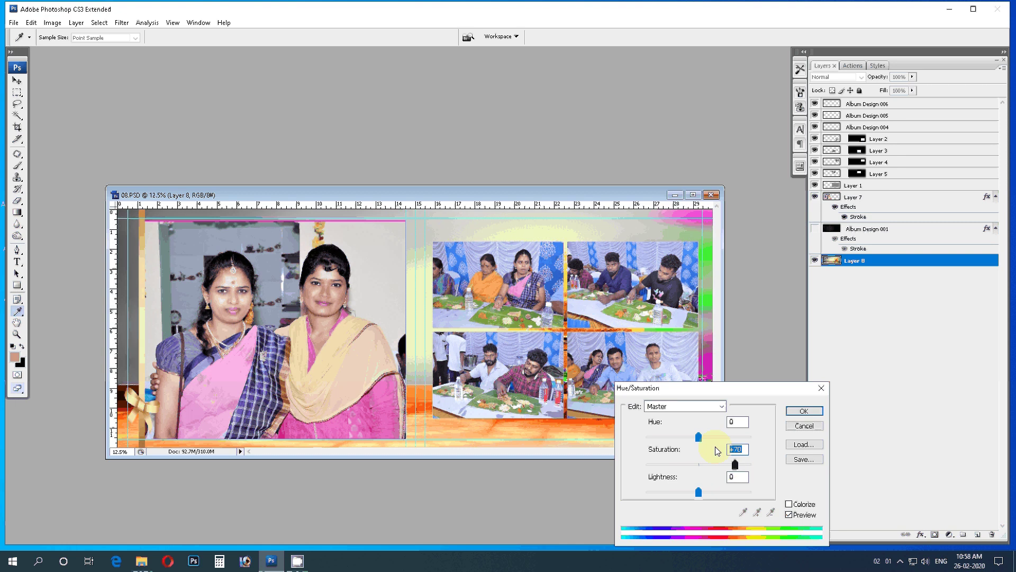
pyautogui.moveTo(698, 437)
pyautogui.mouseDown()
pyautogui.moveTo(675, 437)
pyautogui.moveTo(684, 436)
pyautogui.mouseUp()
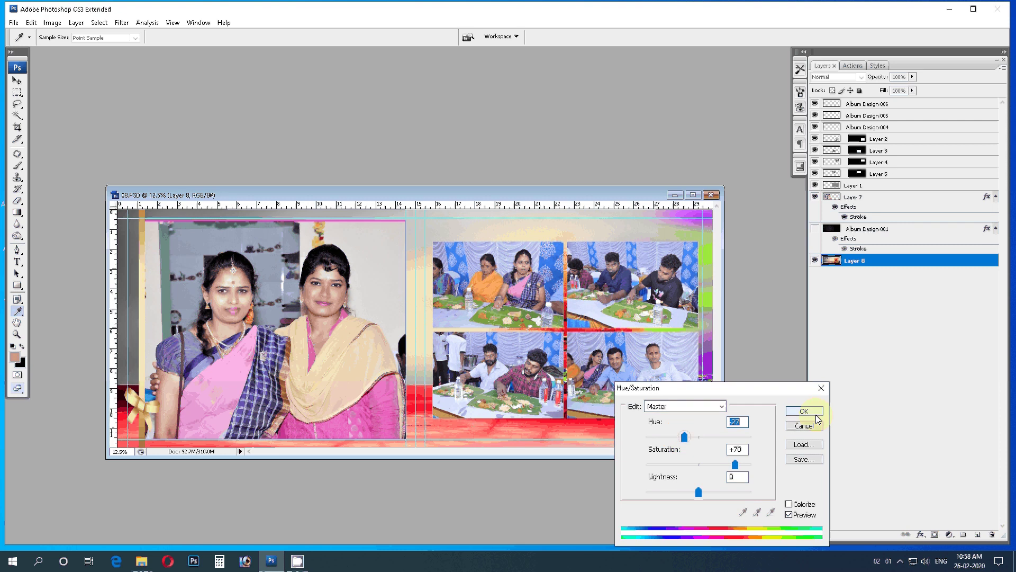
pyautogui.click(804, 411)
# Step: Apply a pink stroke style to the top-left grid photo and another grid photo
pyautogui.press('v')
pyautogui.click(512, 295)
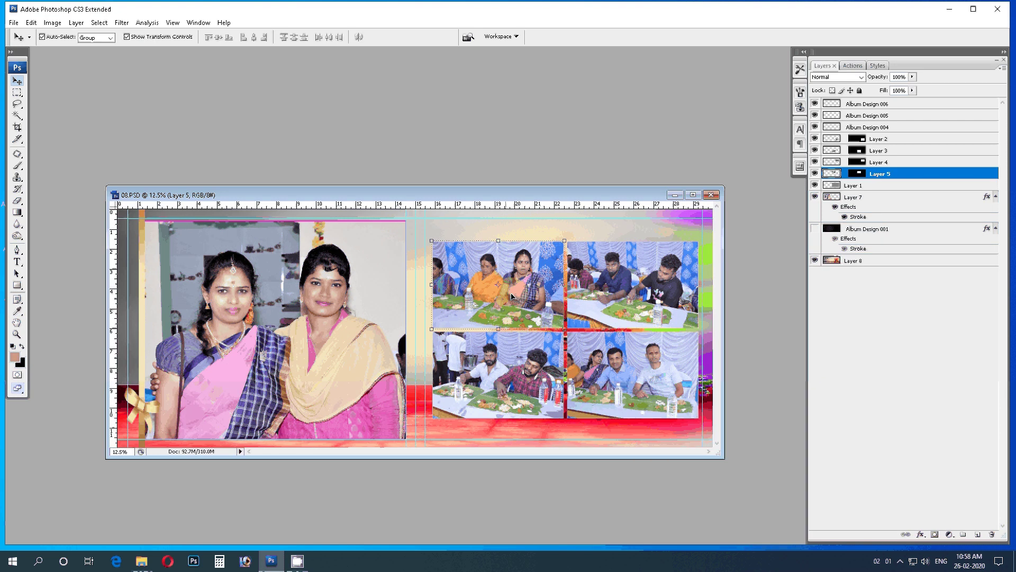
pyautogui.click(877, 65)
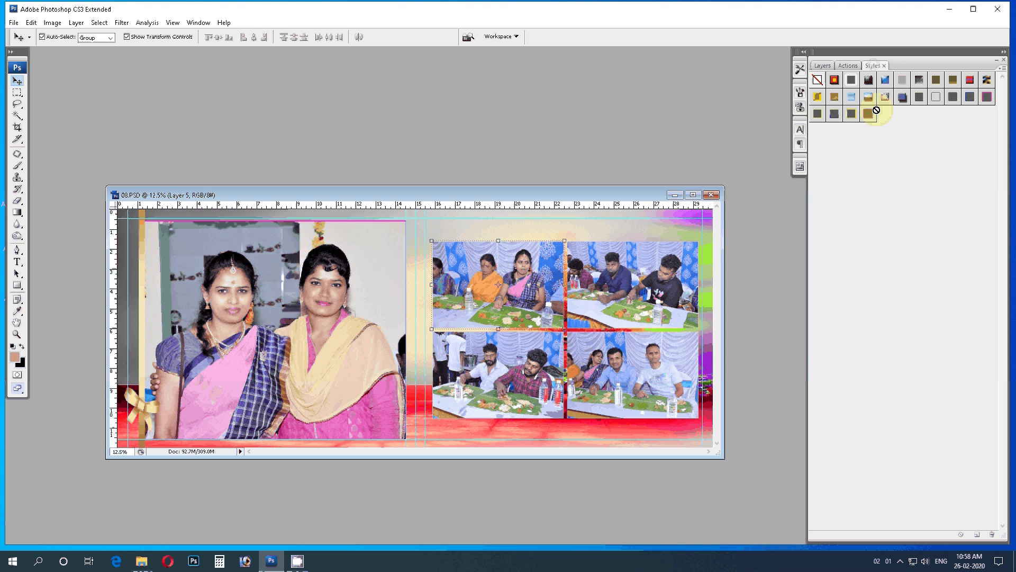
pyautogui.moveTo(876, 110); pyautogui.dragTo(635, 422)
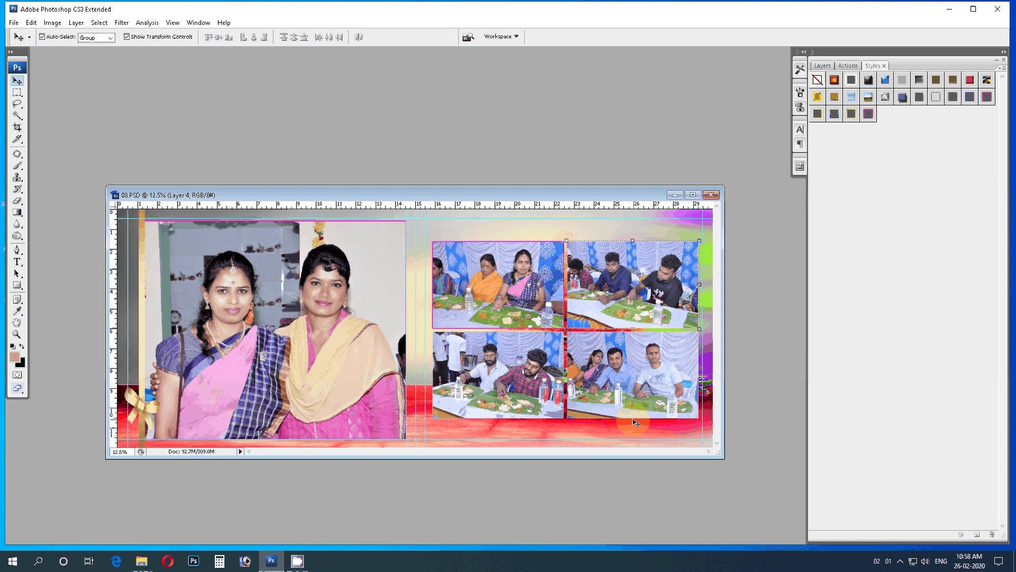
pyautogui.click(870, 112)
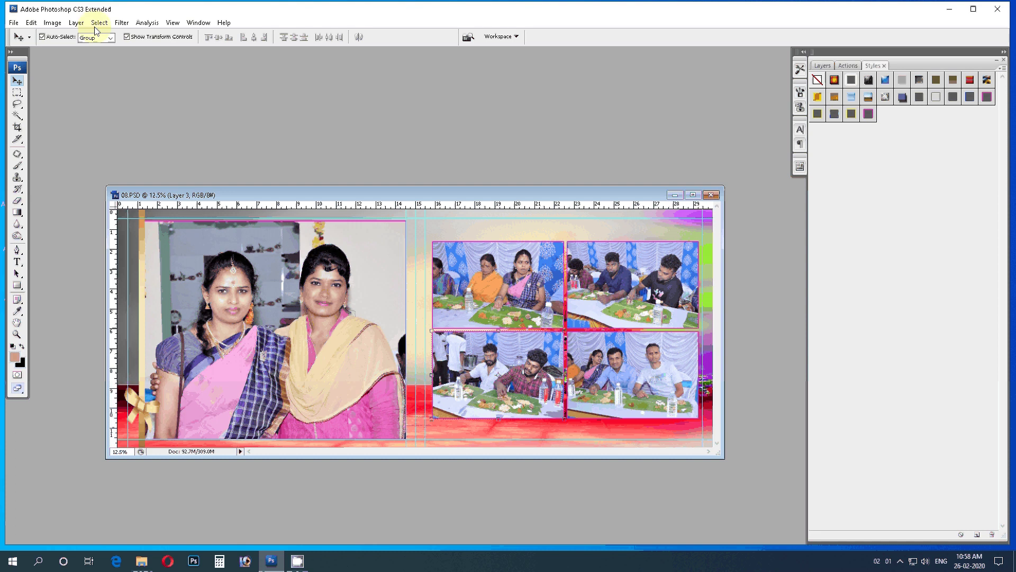
# Step: Flatten the image, discarding the hidden layers
pyautogui.click(103, 395)
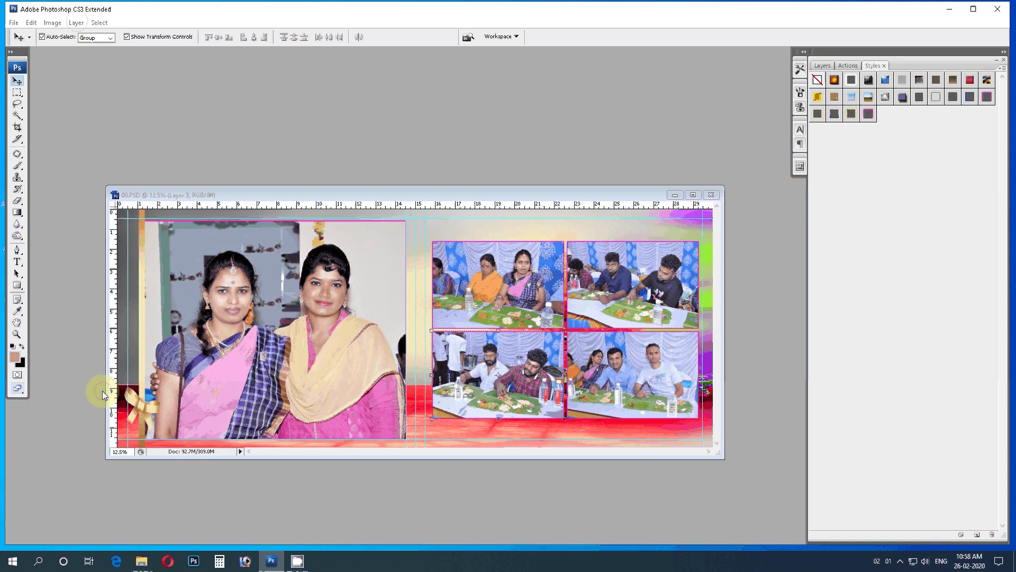
pyautogui.click(444, 206)
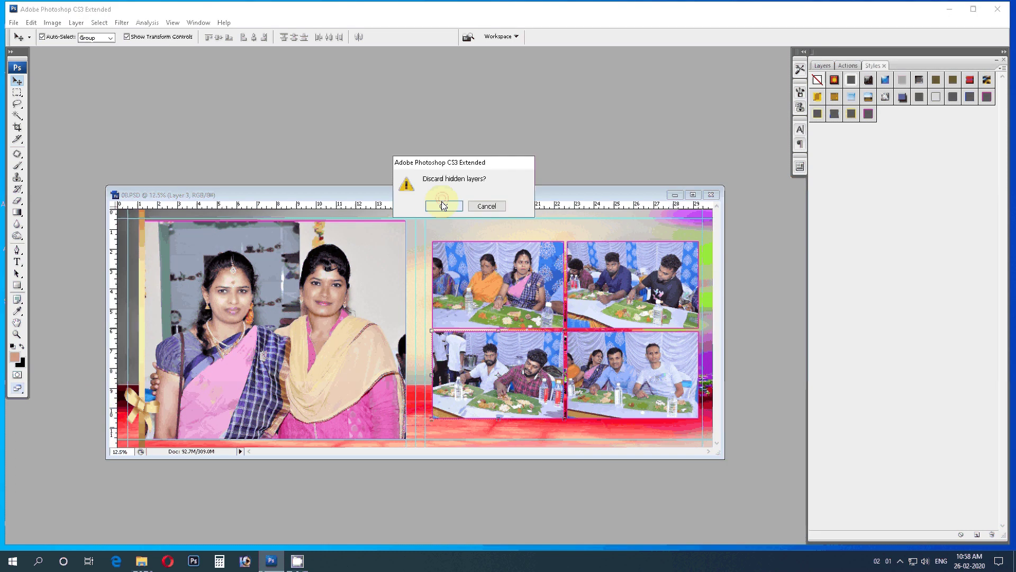
pyautogui.click(444, 206)
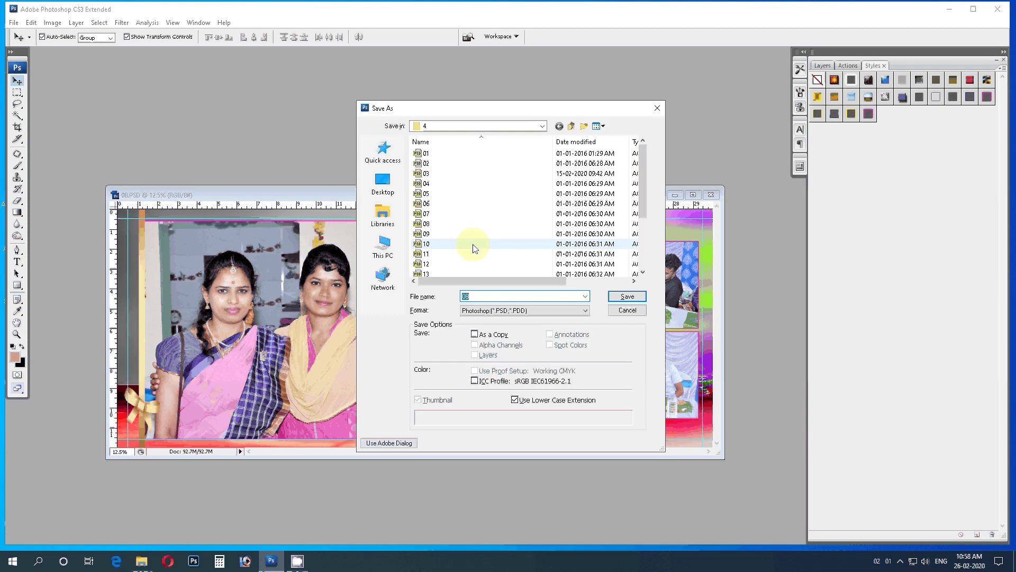
# Step: In Save As, navigate to folder A on the Desktop
pyautogui.click(387, 253)
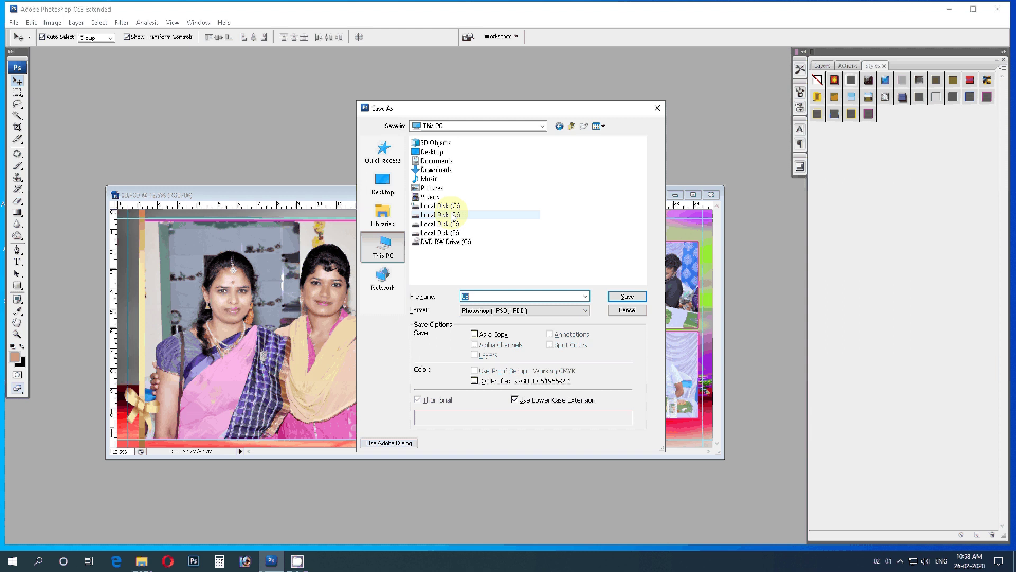
pyautogui.click(454, 216)
pyautogui.click(622, 298)
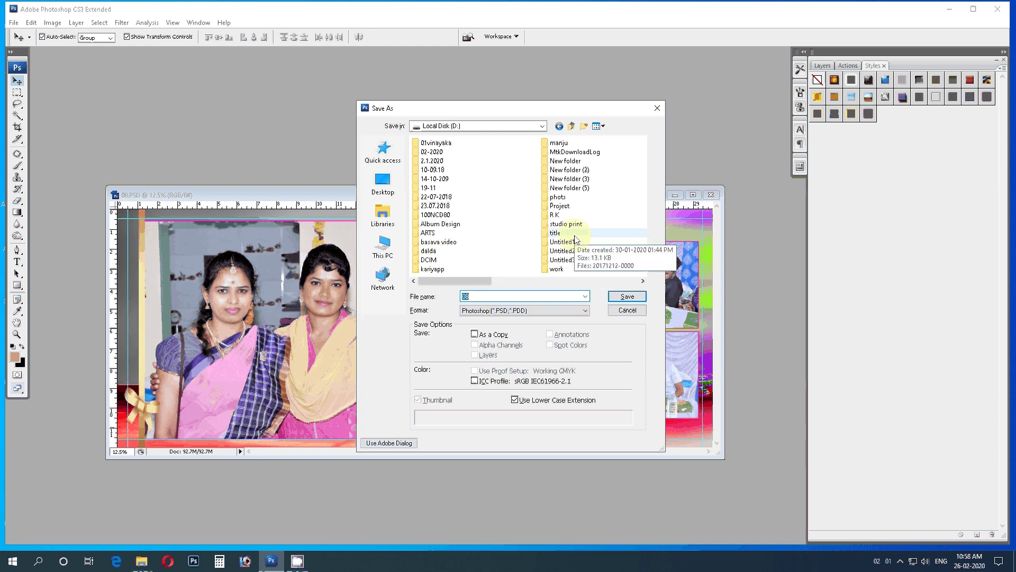
pyautogui.scroll(-1, 576, 239)
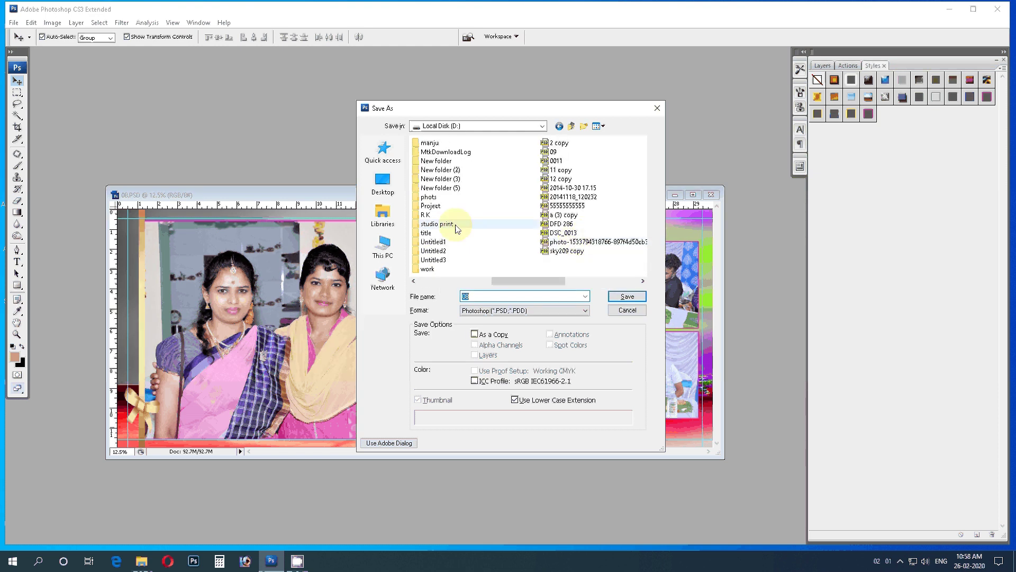
pyautogui.scroll(1, 456, 229)
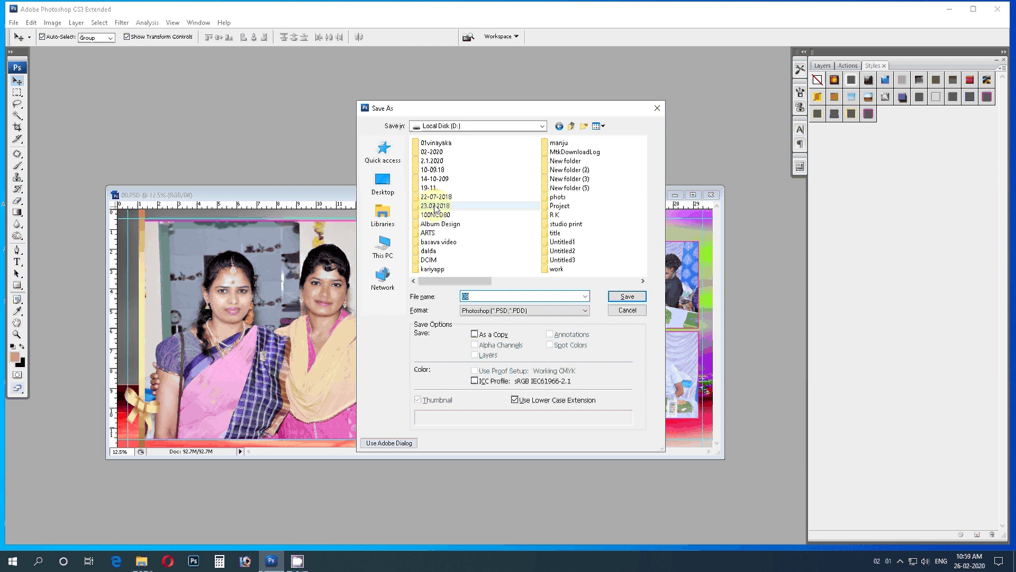
pyautogui.click(383, 182)
pyautogui.click(431, 214)
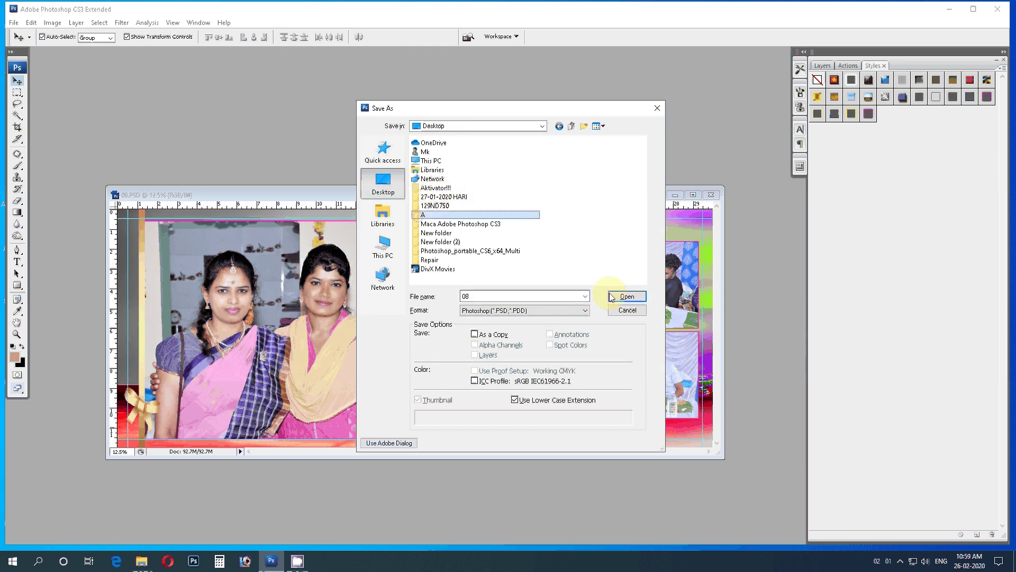
pyautogui.click(611, 298)
# Step: Save the spread as JPEG named 30 at Maximum quality 11
pyautogui.click(535, 310)
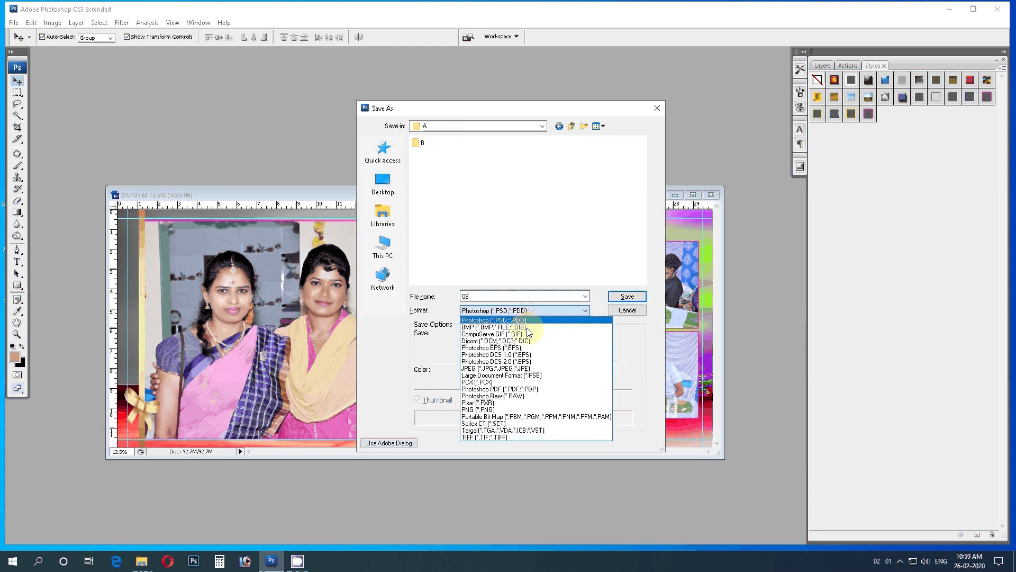
pyautogui.click(530, 369)
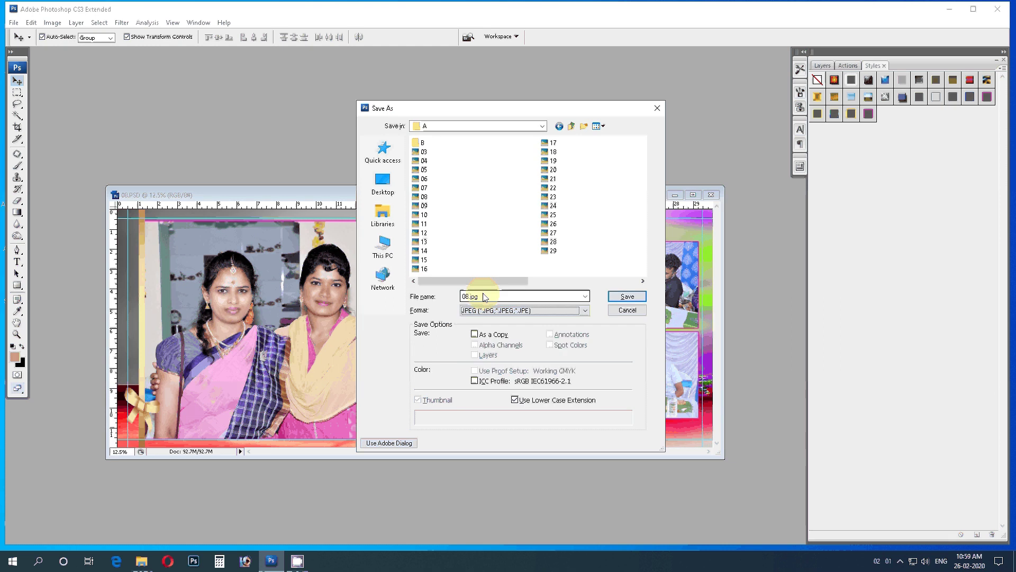
pyautogui.doubleClick(483, 296)
pyautogui.write('30')
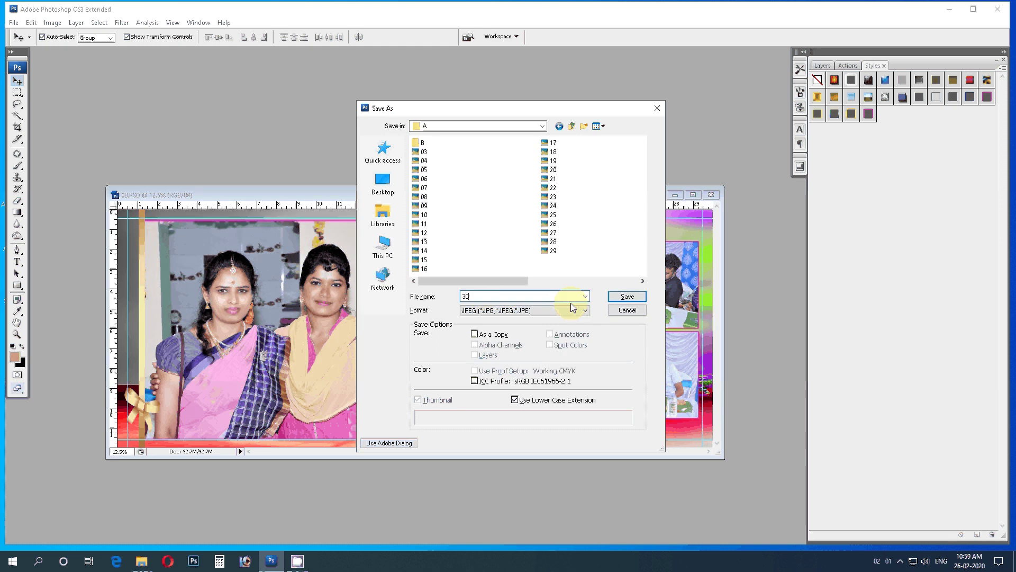
pyautogui.click(639, 300)
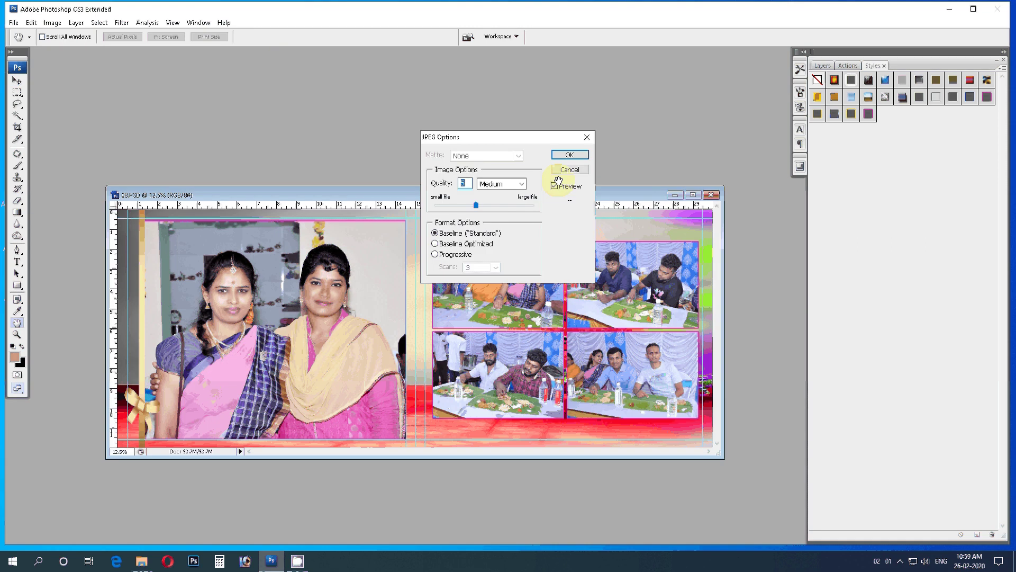
pyautogui.write('1')
pyautogui.write('1')
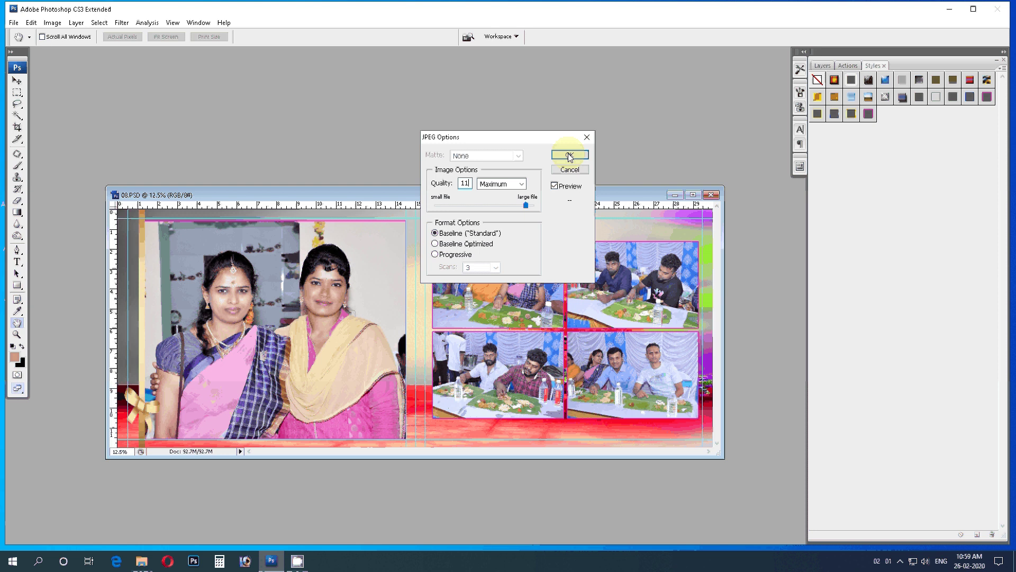
pyautogui.click(570, 155)
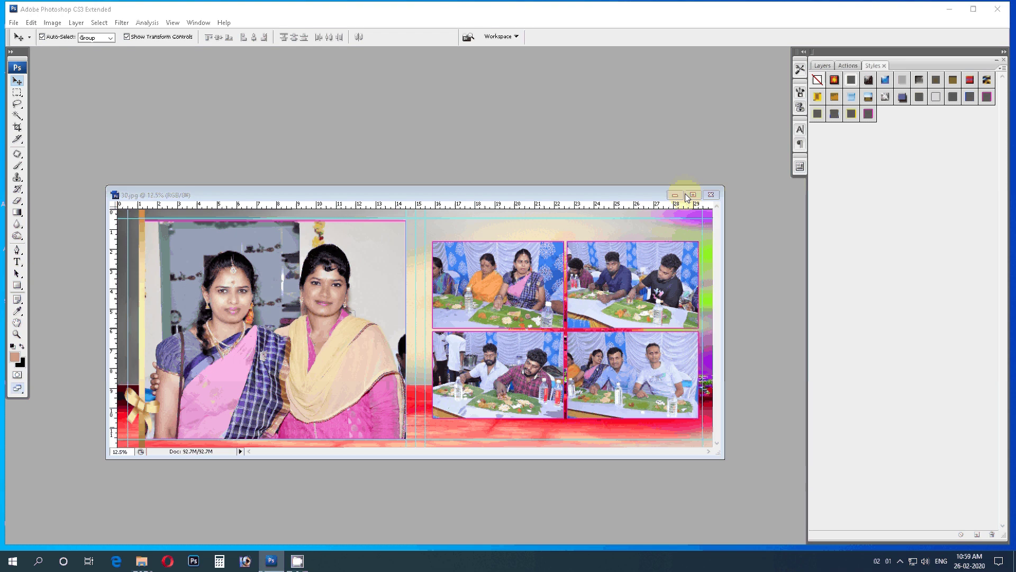
# Step: Save another 30.jpg into folder B inside A, then close the spread document
pyautogui.click(422, 143)
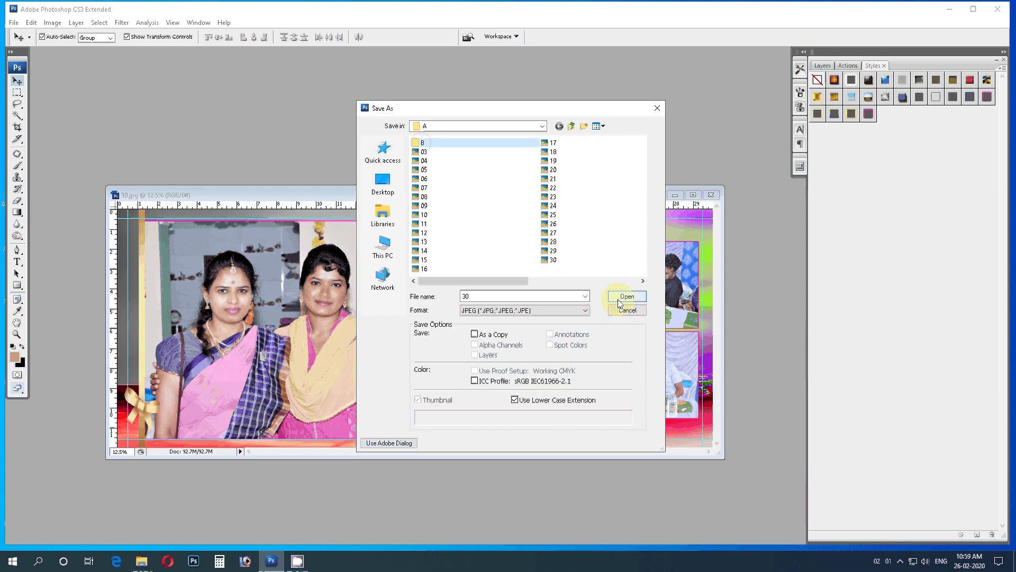
pyautogui.click(619, 299)
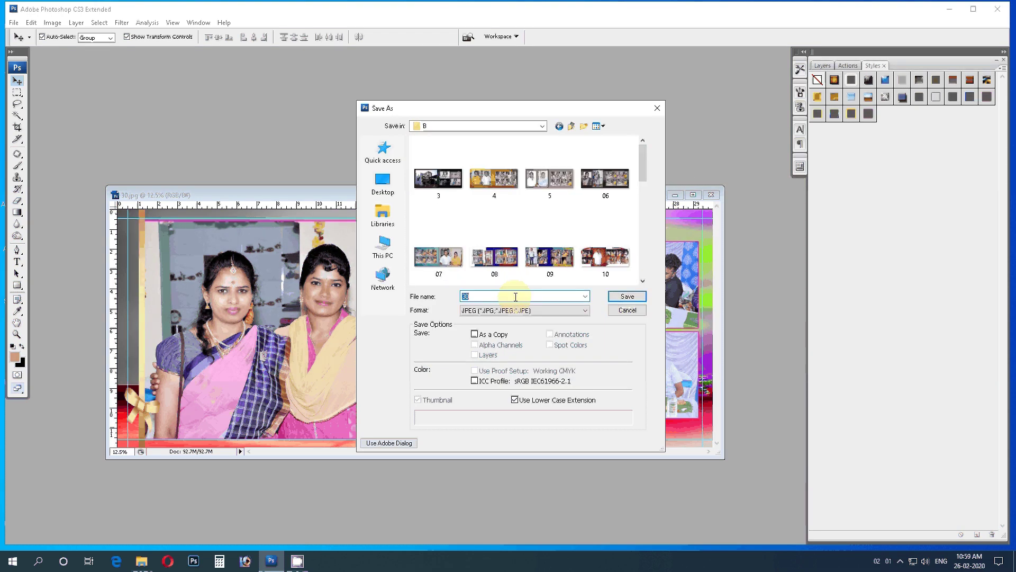
pyautogui.press('Return')
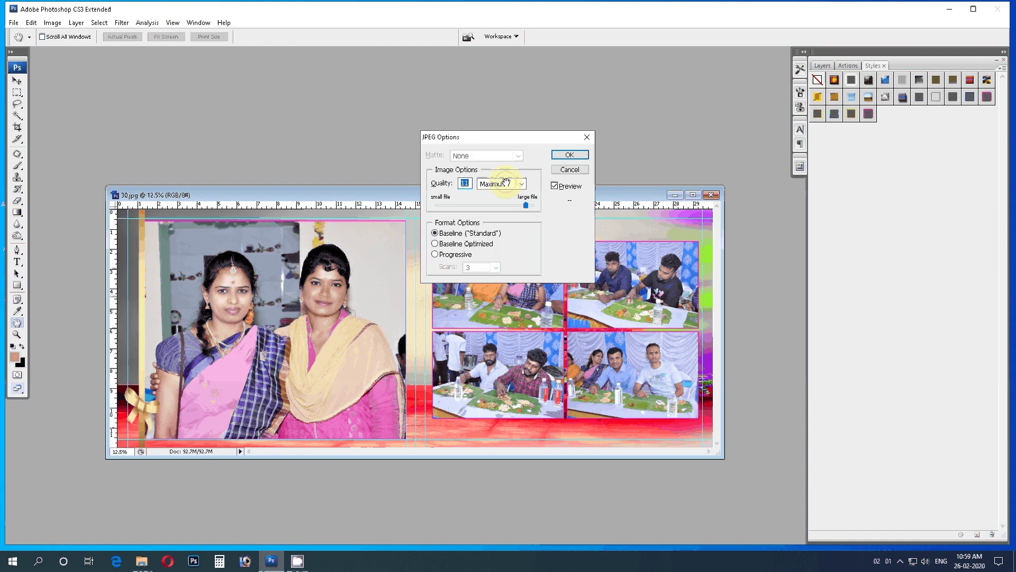
pyautogui.click(506, 182)
pyautogui.click(502, 206)
pyautogui.click(570, 154)
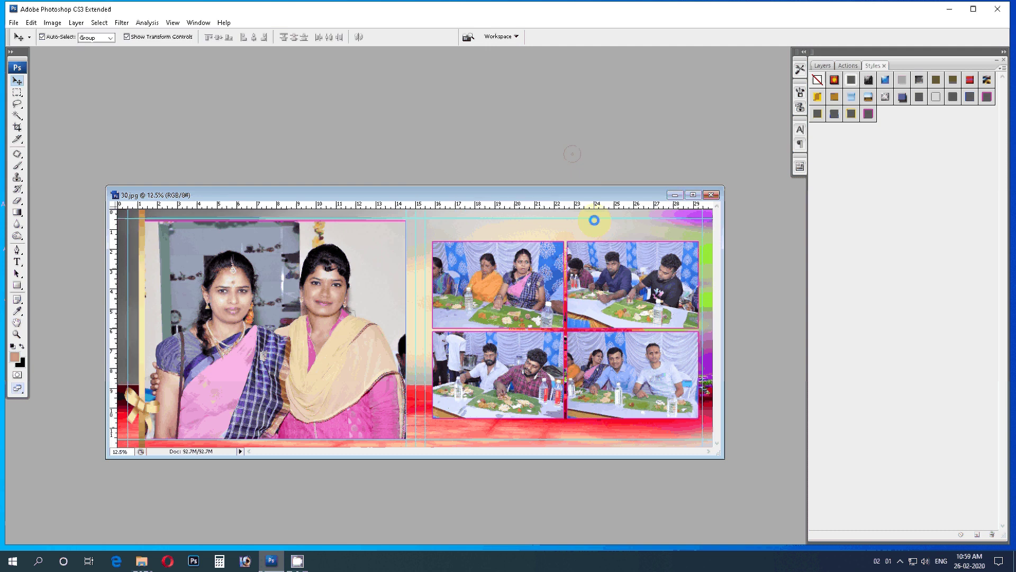
pyautogui.click(713, 195)
# Step: Scroll through the 129ND750 party photo thumbnails down to DSC_0465 and back
pyautogui.moveTo(141, 561)
pyautogui.click(87, 485)
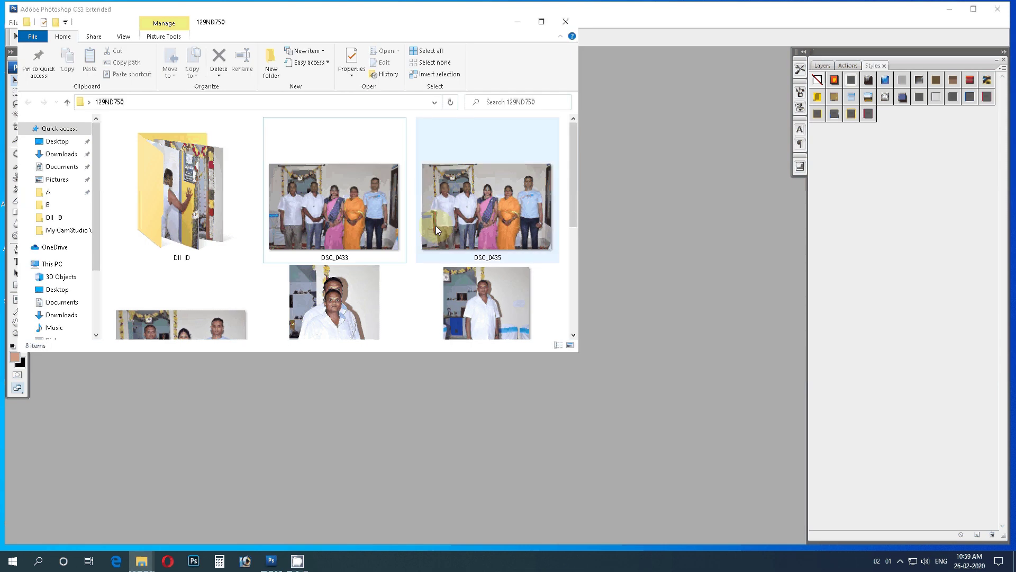
pyautogui.scroll(-1, 492, 254)
pyautogui.scroll(-2, 495, 255)
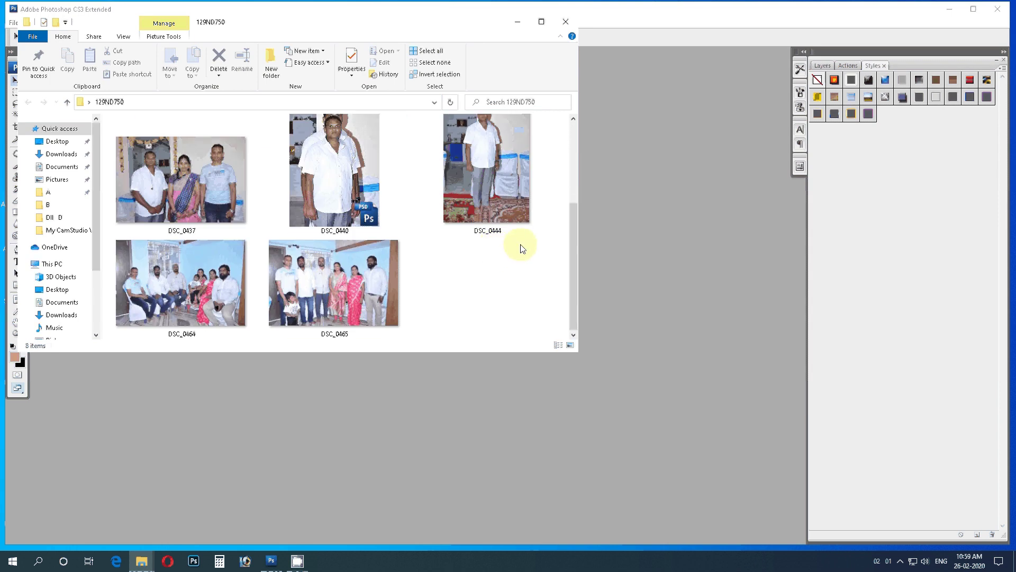
pyautogui.scroll(1, 534, 237)
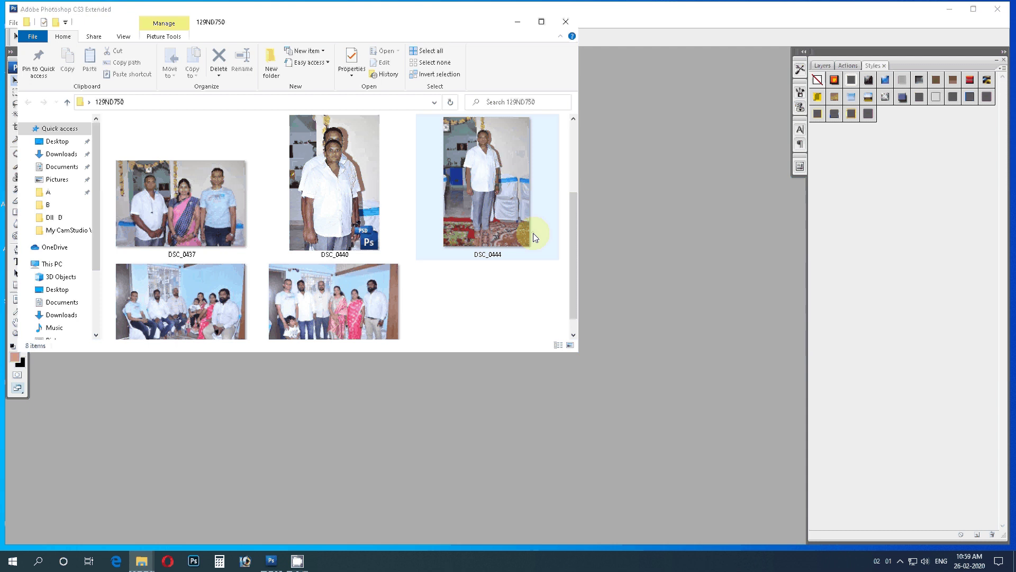
pyautogui.scroll(3, 533, 236)
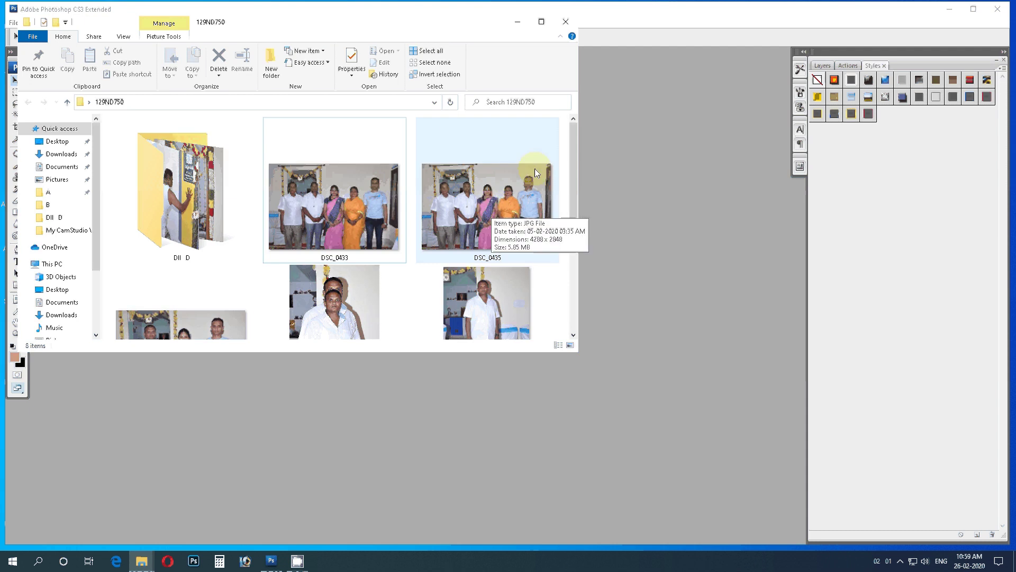